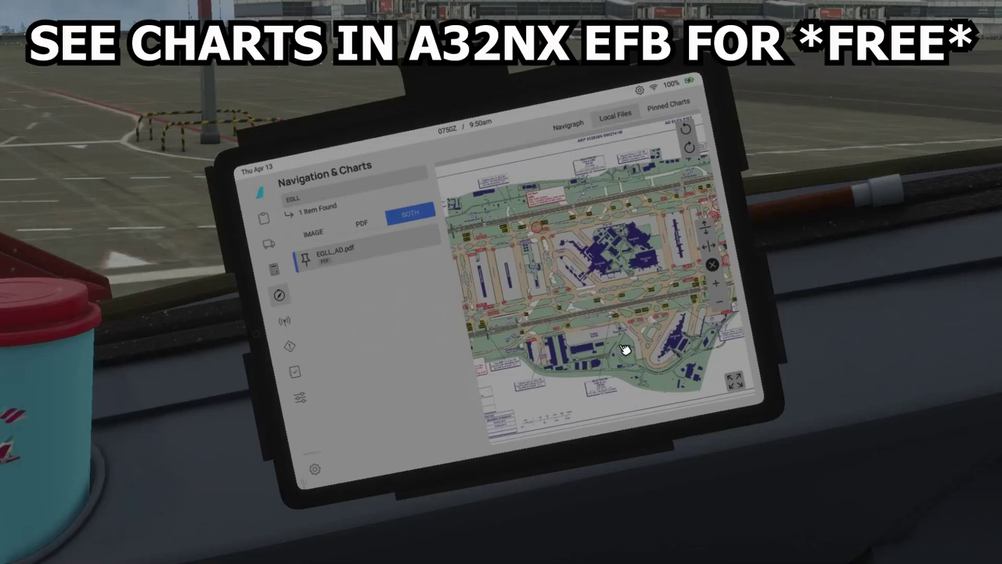
{"action": "left_click_drag", "start_coordinate": [624, 349], "coordinate": [582, 354]}
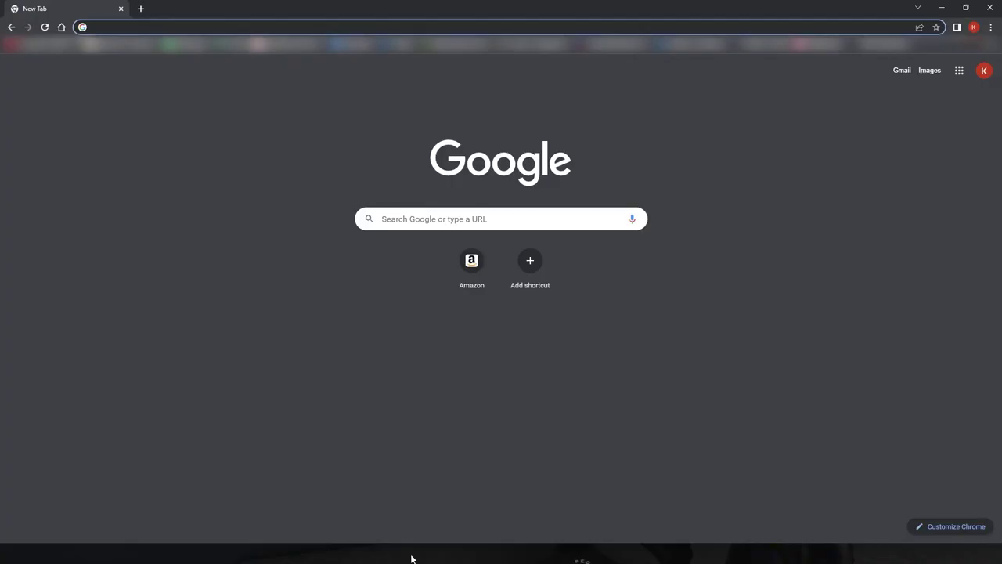
- Open chartfox.org in the browser and log in with the VATSIM account
{"action": "type", "text": "cha"}
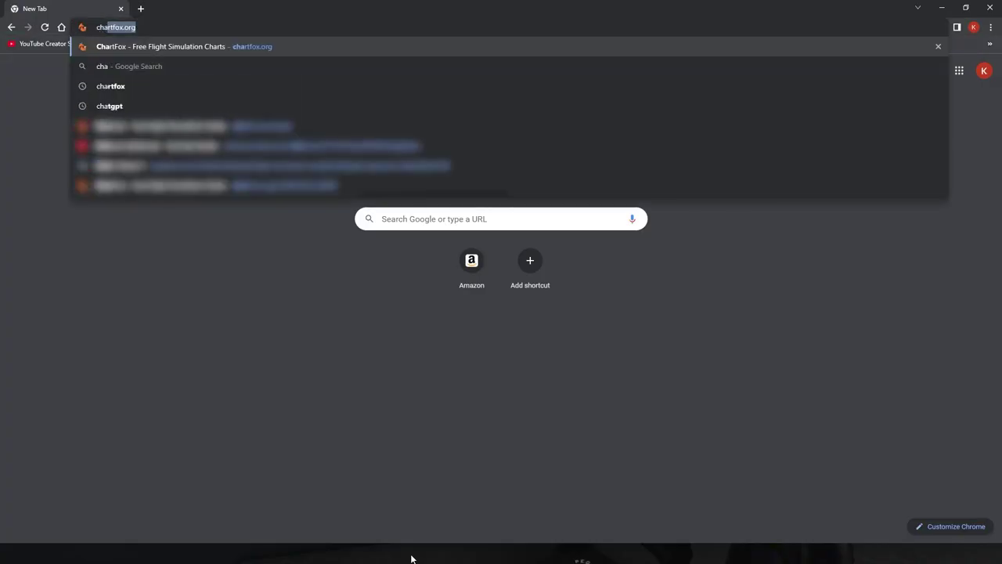
{"action": "key", "text": "Return"}
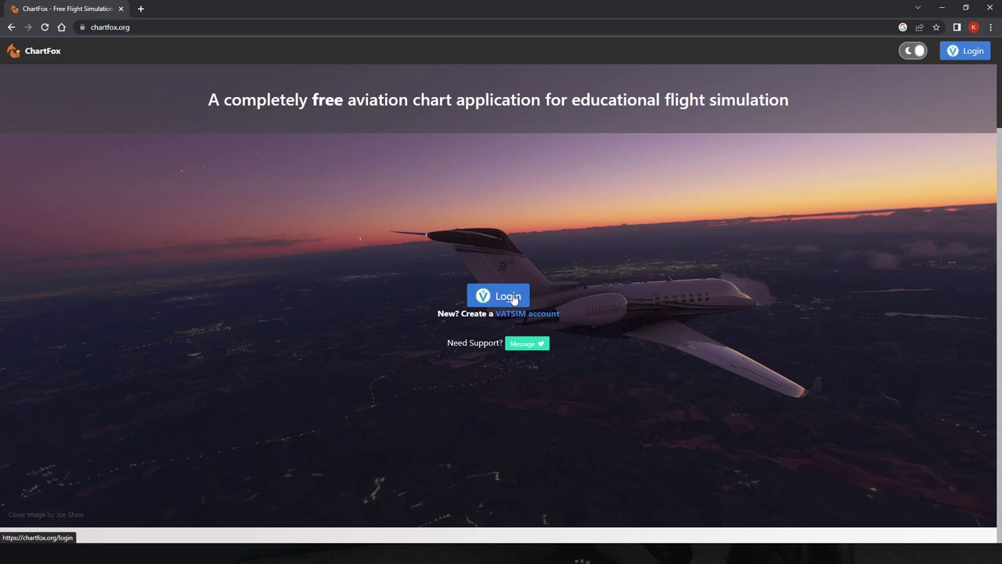
{"action": "left_click", "coordinate": [514, 298]}
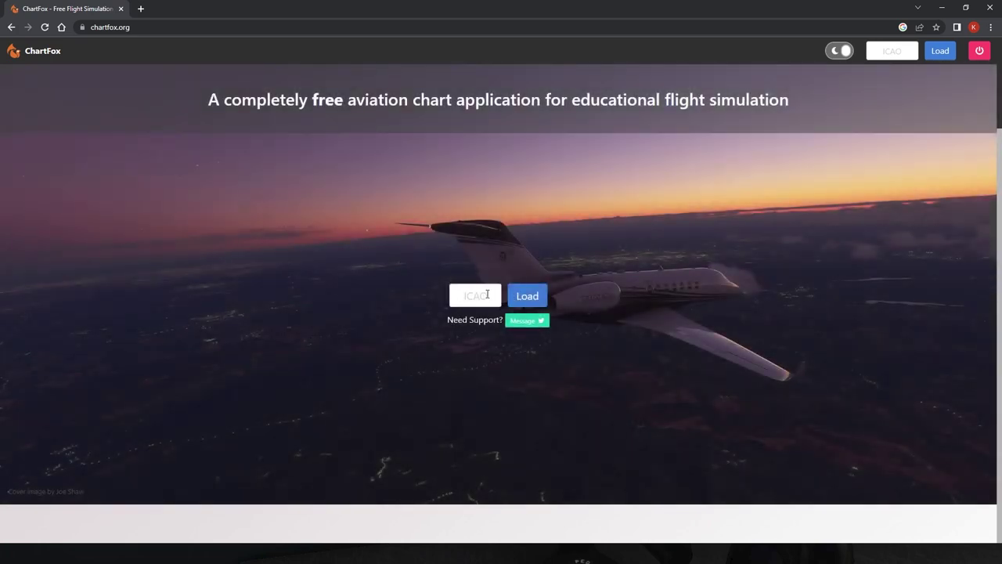
- Load the charts for airport EGLL and display the Aerodrome Chart from the taxi charts
{"action": "left_click", "coordinate": [487, 294]}
{"action": "type", "text": "EGLL"}
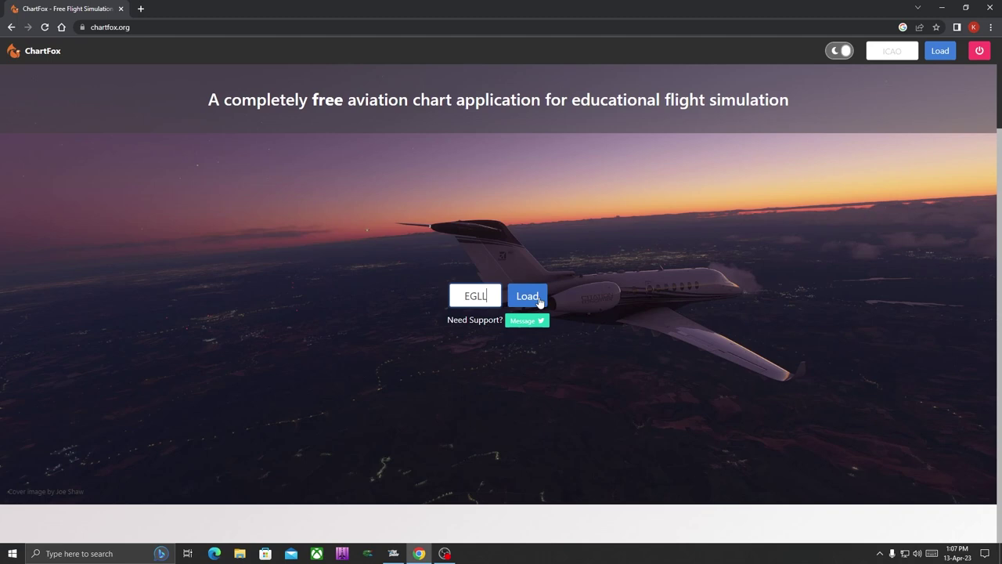
{"action": "left_click", "coordinate": [539, 302]}
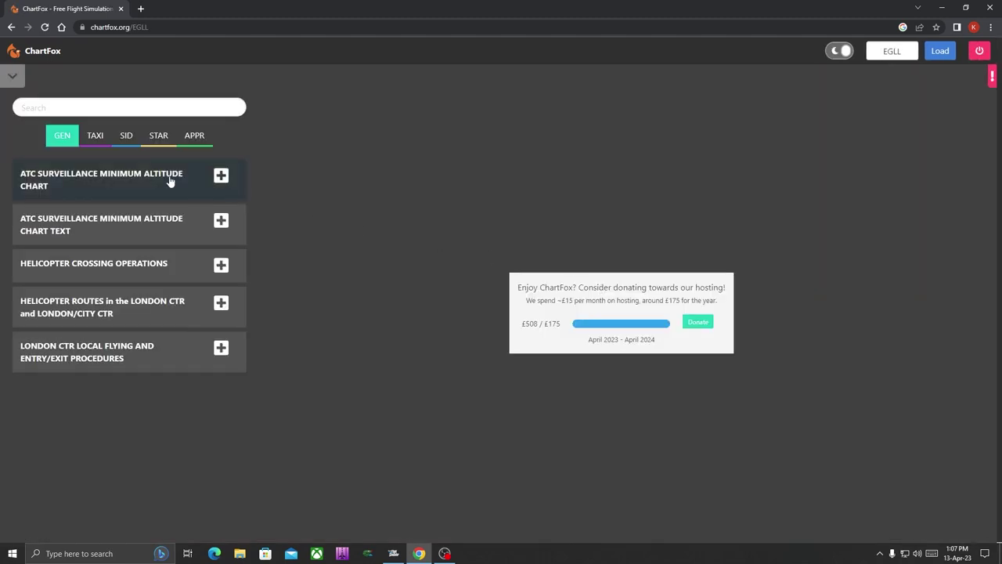
{"action": "left_click", "coordinate": [94, 137]}
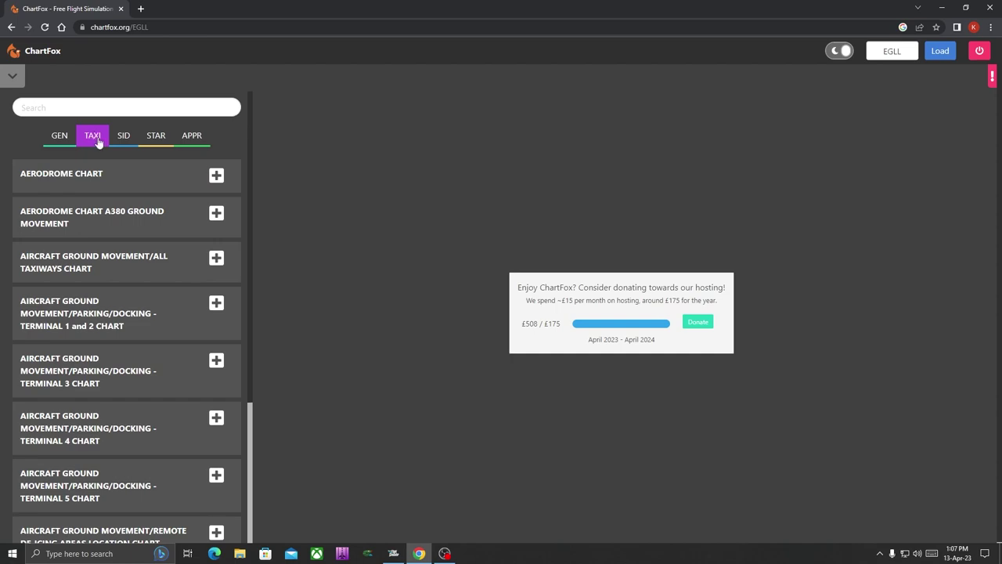
{"action": "left_click", "coordinate": [134, 177]}
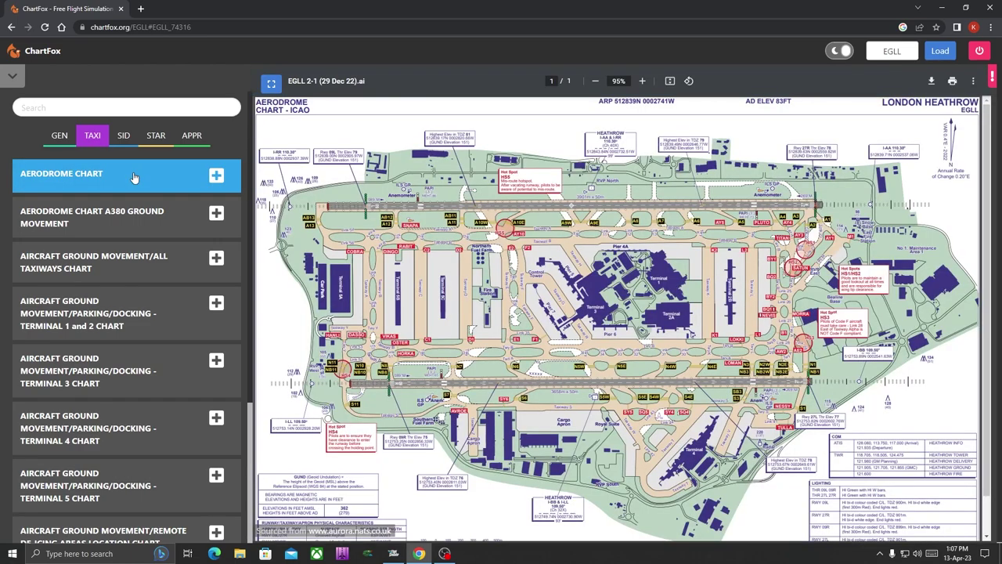
- Download the displayed aerodrome chart as a PDF named EGLL_AD in the Downloads folder
{"action": "left_click", "coordinate": [931, 81]}
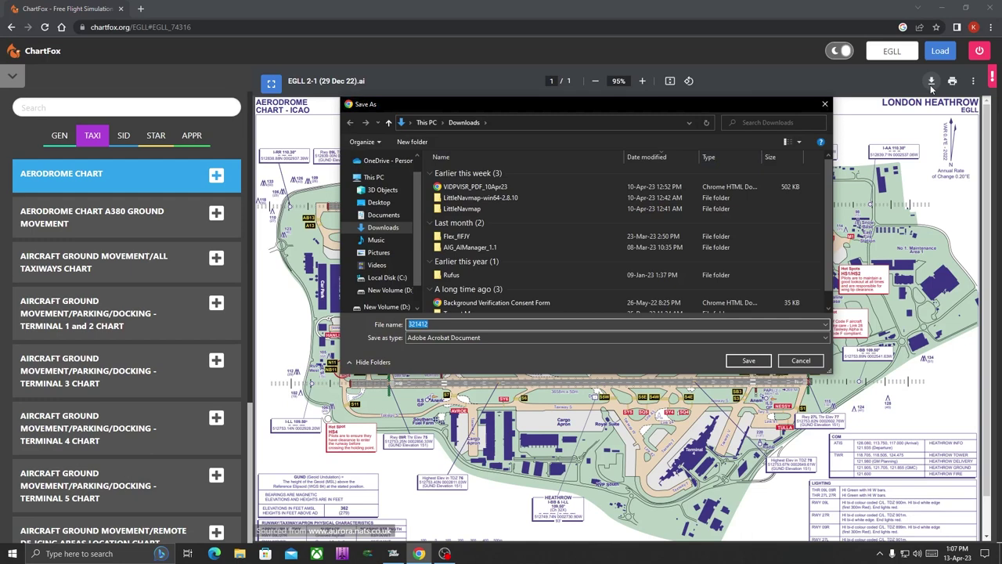
{"action": "type", "text": "EGLL_AD"}
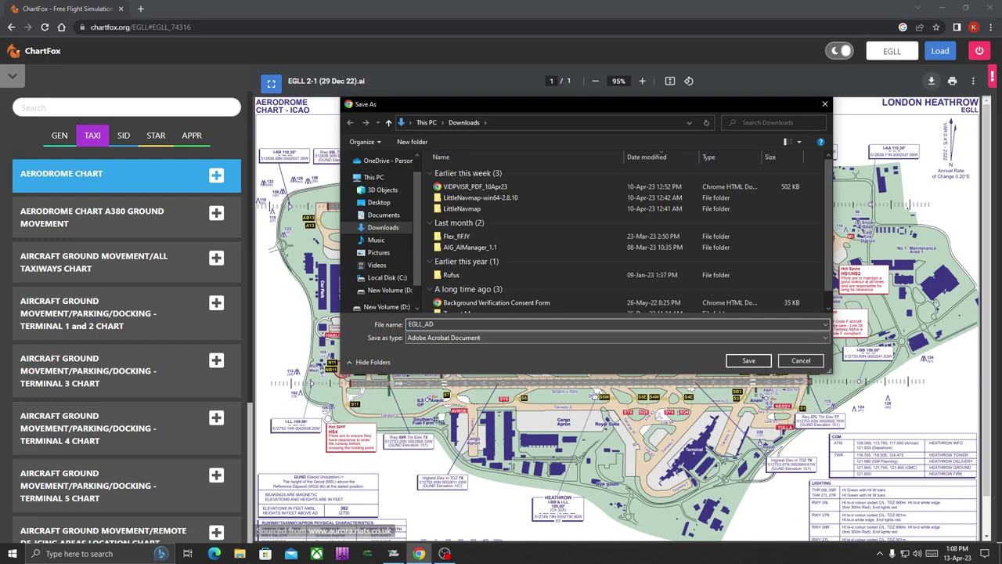
{"action": "key", "text": "Return"}
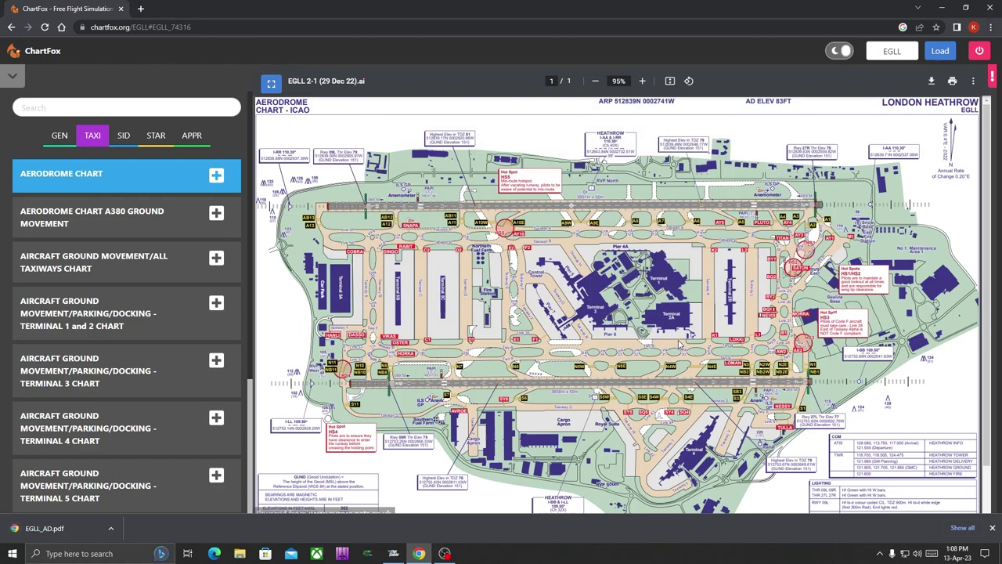
- In File Explorer, open the pdfs folder on drive D under MSFS, Community, flybywire-externaltools-simbridge, resources
{"action": "left_click", "coordinate": [239, 554]}
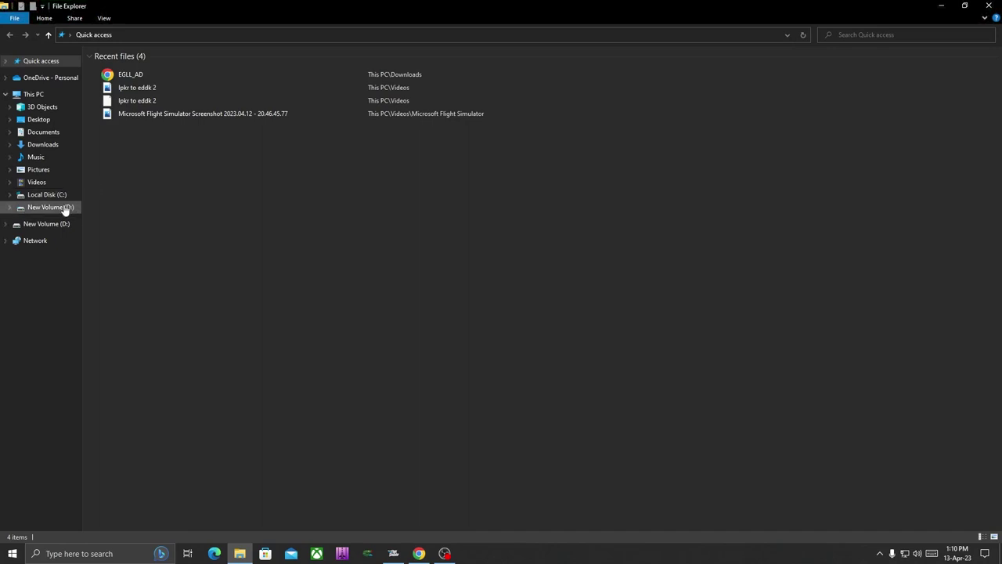
{"action": "left_click", "coordinate": [66, 210]}
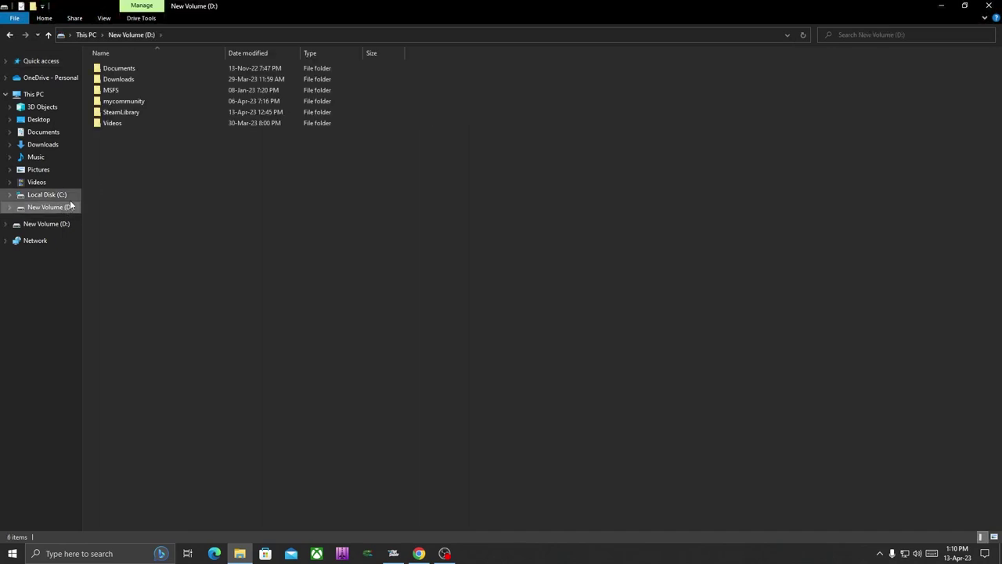
{"action": "double_click", "coordinate": [117, 91]}
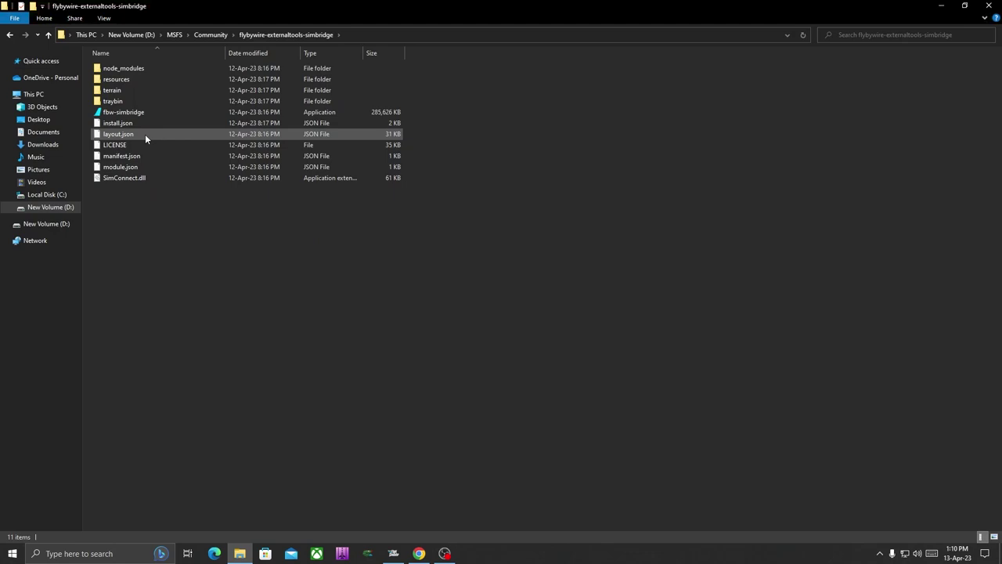
{"action": "left_click", "coordinate": [131, 81]}
{"action": "double_click", "coordinate": [131, 80]}
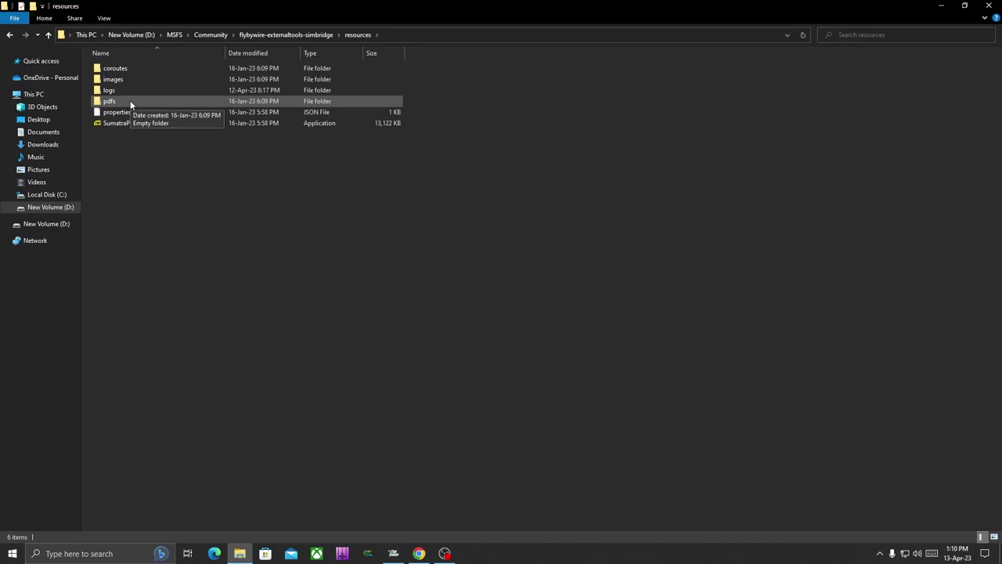
{"action": "double_click", "coordinate": [131, 104]}
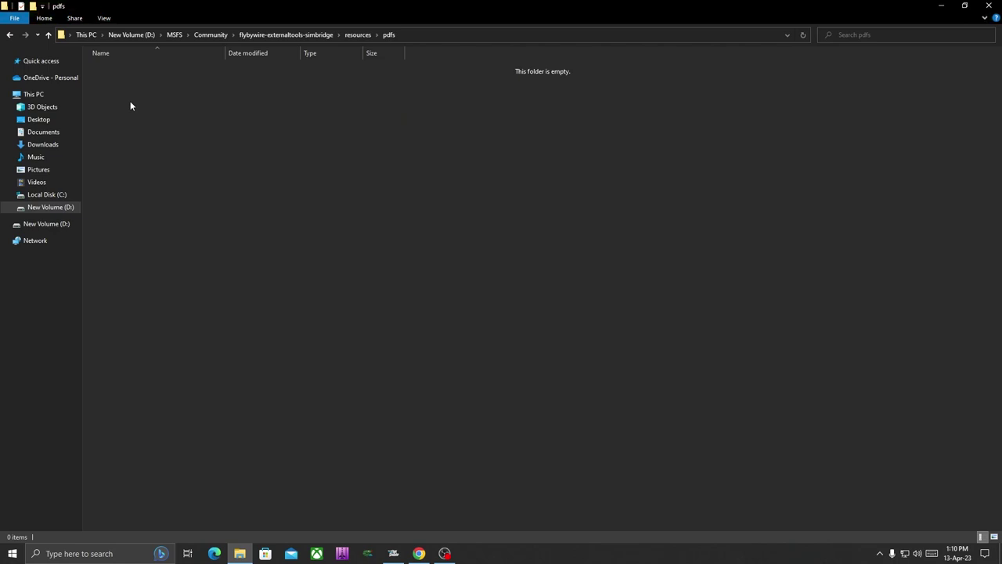
- Place the downloaded EGLL_AD.pdf from the browser into the SimBridge pdfs folder
{"action": "right_click", "coordinate": [131, 105]}
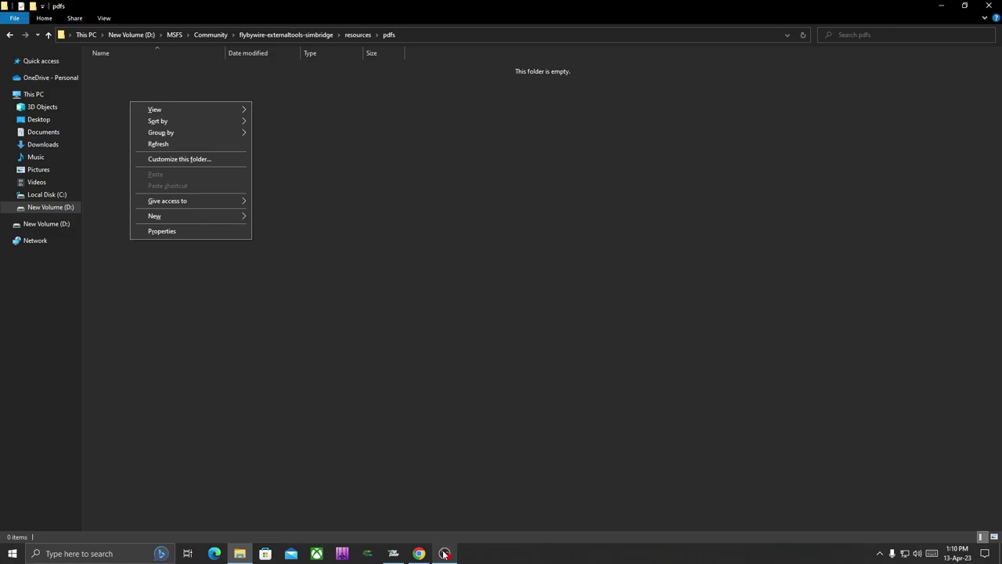
{"action": "left_click", "coordinate": [421, 554]}
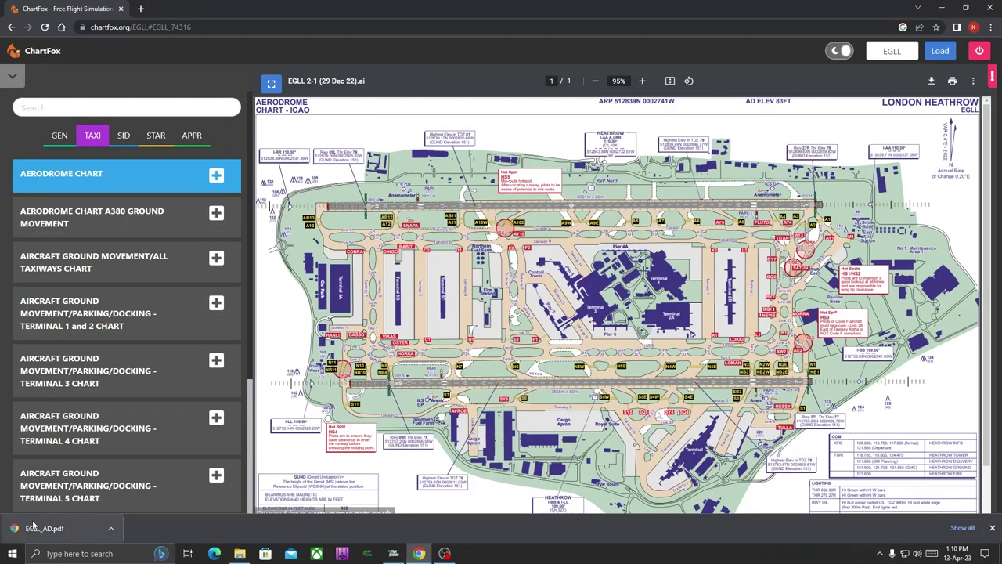
{"action": "left_click_drag", "start_coordinate": [29, 529], "coordinate": [283, 92]}
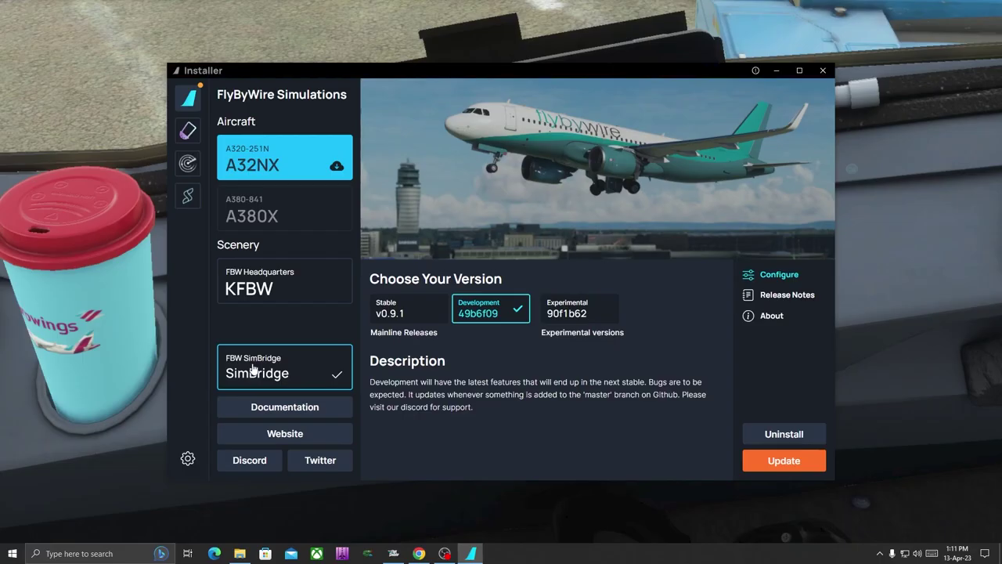
- Select SimBridge in the FlyByWire Installer and start it
{"action": "left_click", "coordinate": [252, 369]}
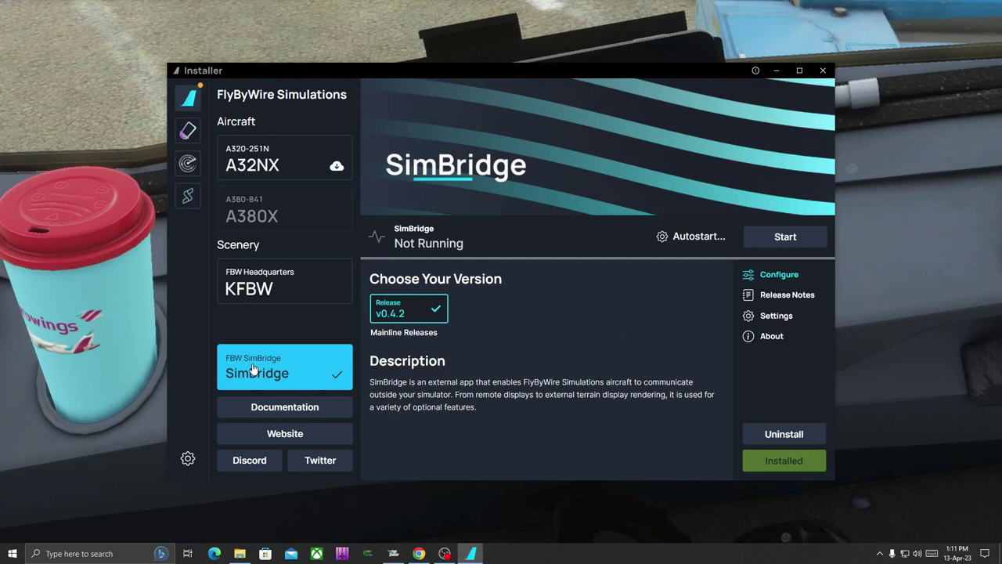
{"action": "left_click", "coordinate": [773, 241]}
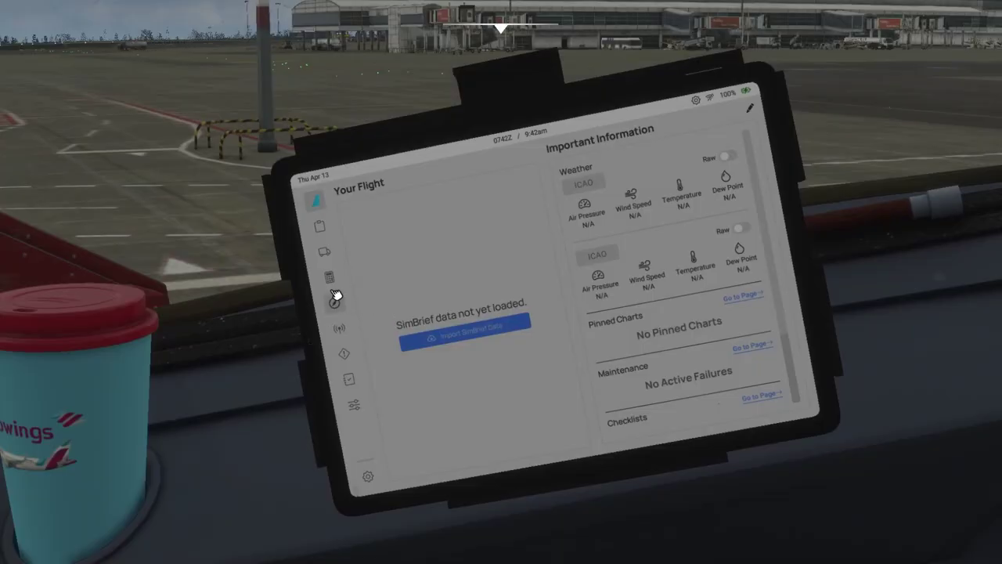
- On the A32NX EFB tablet, open the local files in Navigation & Charts and try to establish the connection
{"action": "left_click", "coordinate": [336, 305]}
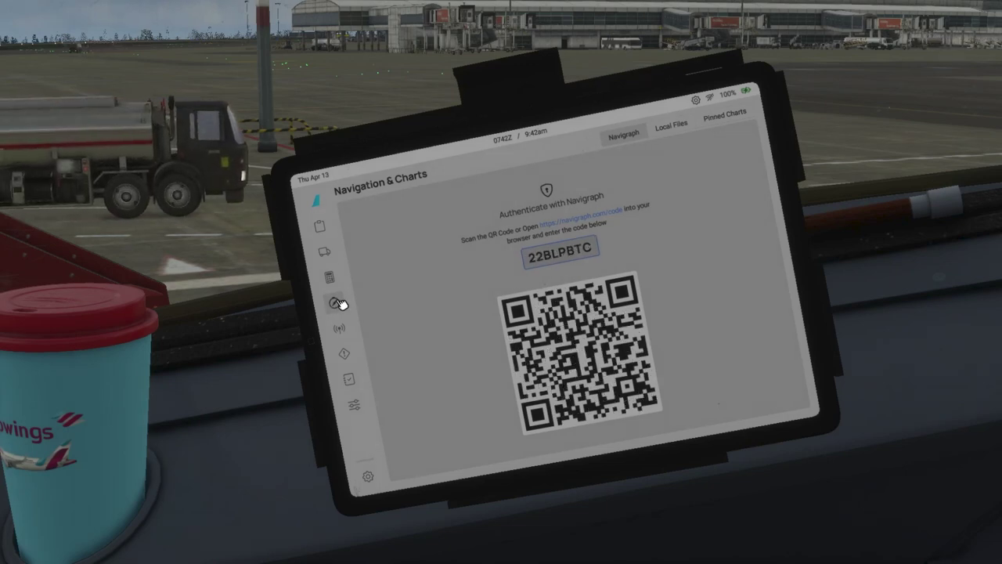
{"action": "left_click", "coordinate": [660, 133]}
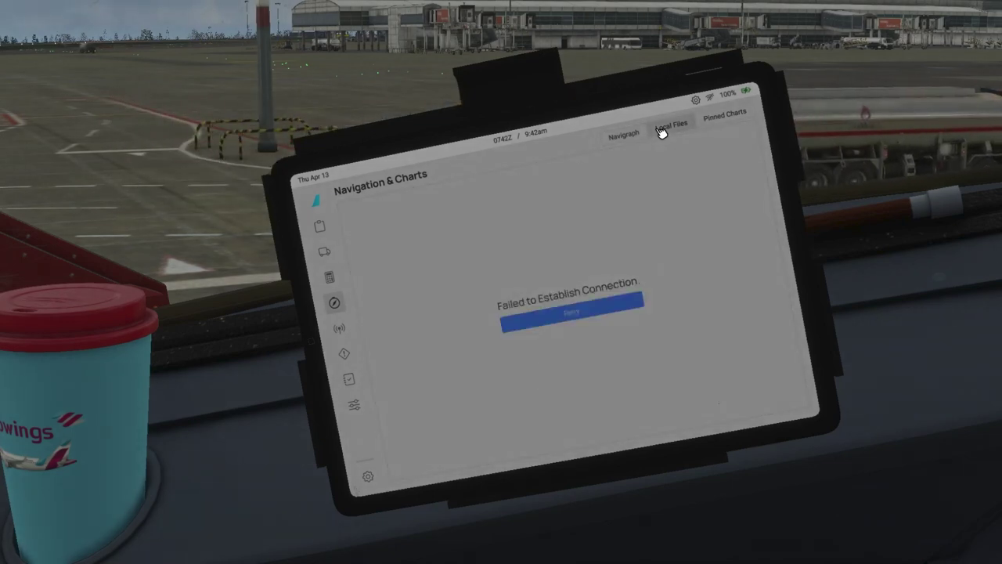
{"action": "left_click", "coordinate": [594, 313]}
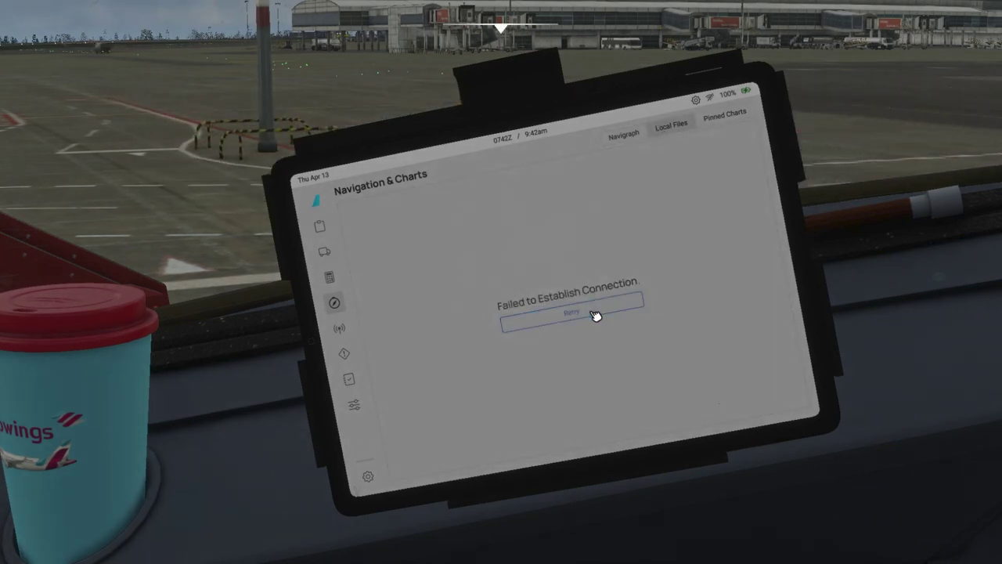
{"action": "left_click", "coordinate": [595, 313]}
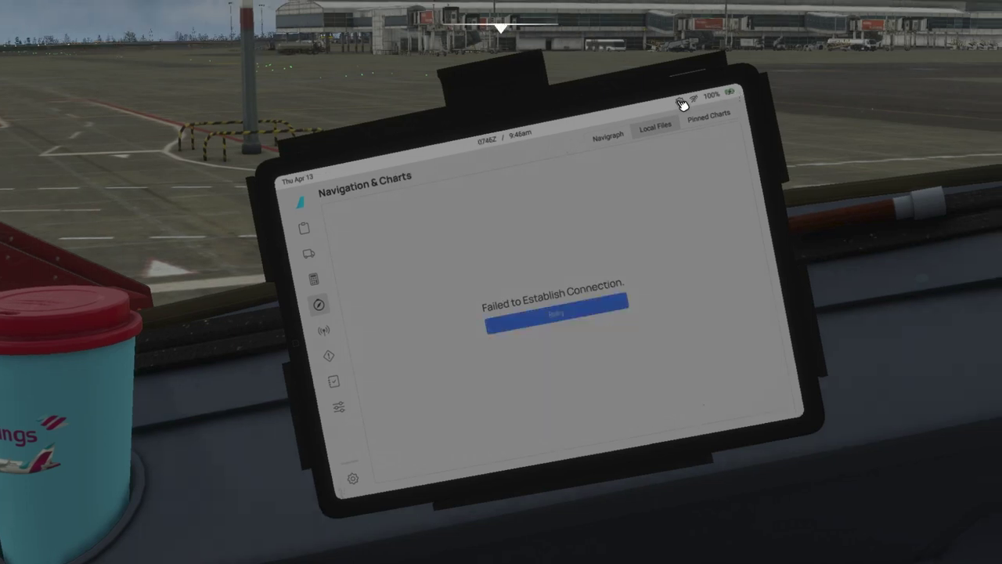
- Connect the EFB to SimBridge through its quick settings and retry loading the local files
{"action": "left_click", "coordinate": [682, 104]}
{"action": "left_click", "coordinate": [656, 164]}
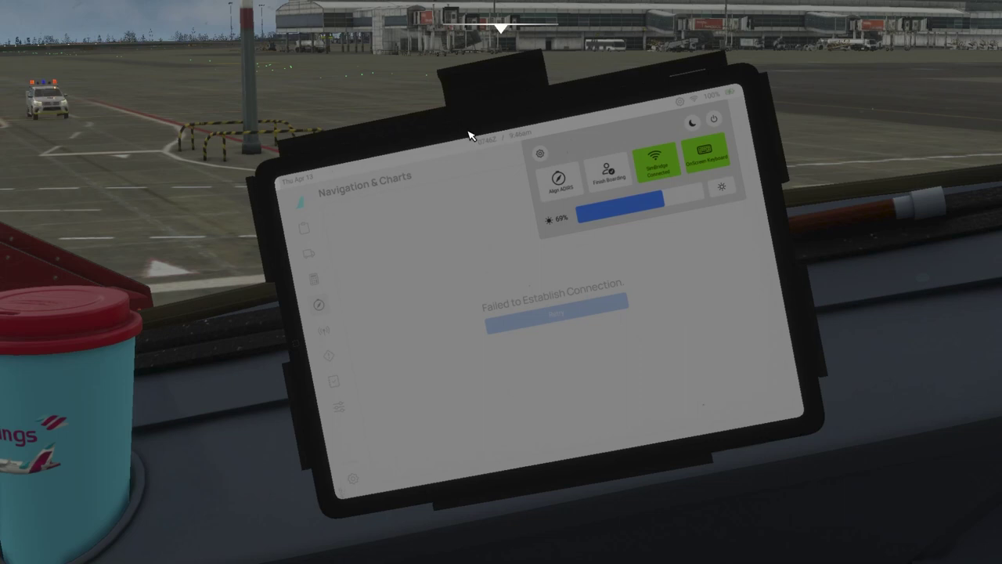
{"action": "left_click", "coordinate": [699, 105]}
{"action": "left_click", "coordinate": [566, 314]}
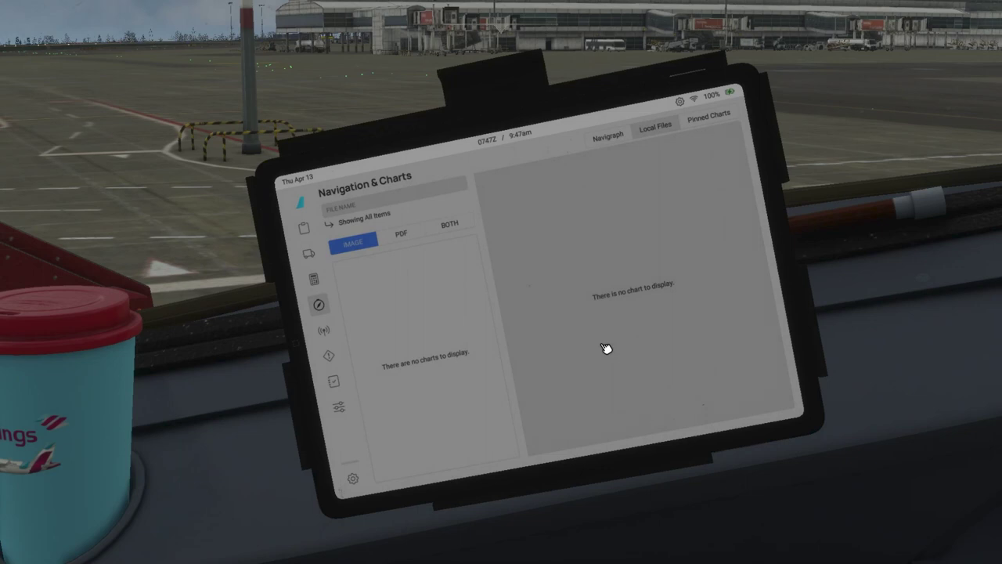
- Filter the local files to PDF and open the EGLL_AD.pdf chart
{"action": "left_click", "coordinate": [421, 235]}
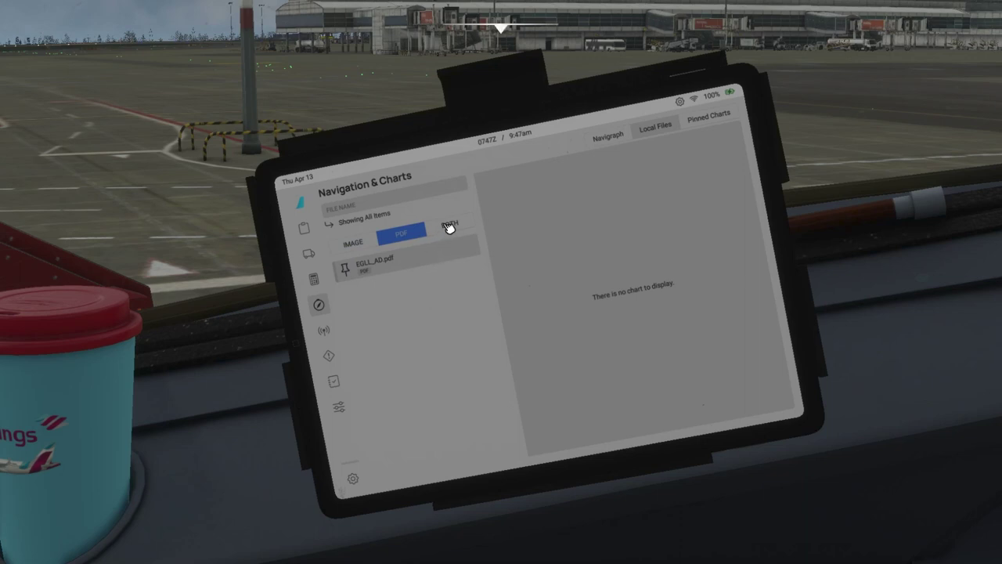
{"action": "left_click", "coordinate": [448, 227]}
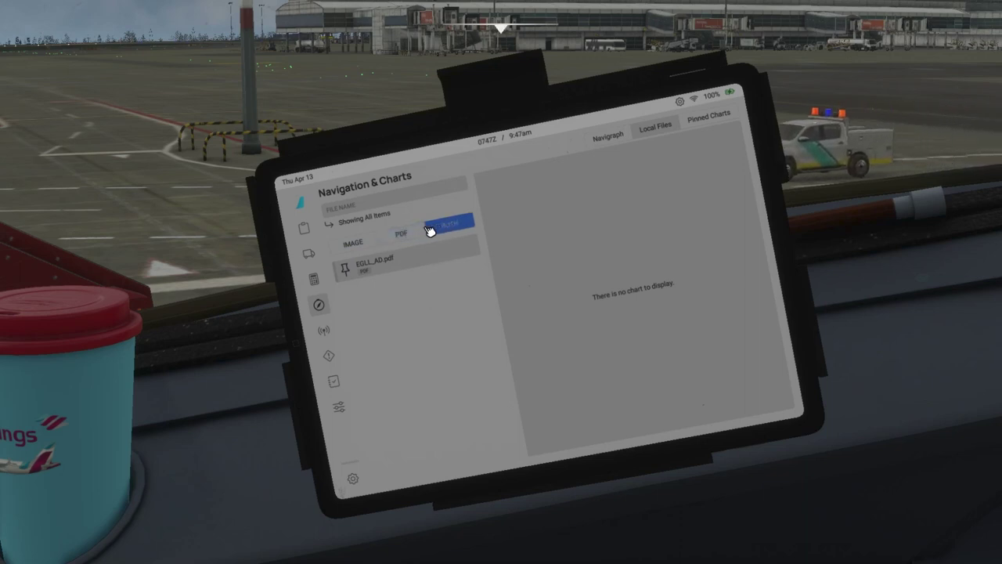
{"action": "left_click", "coordinate": [403, 232]}
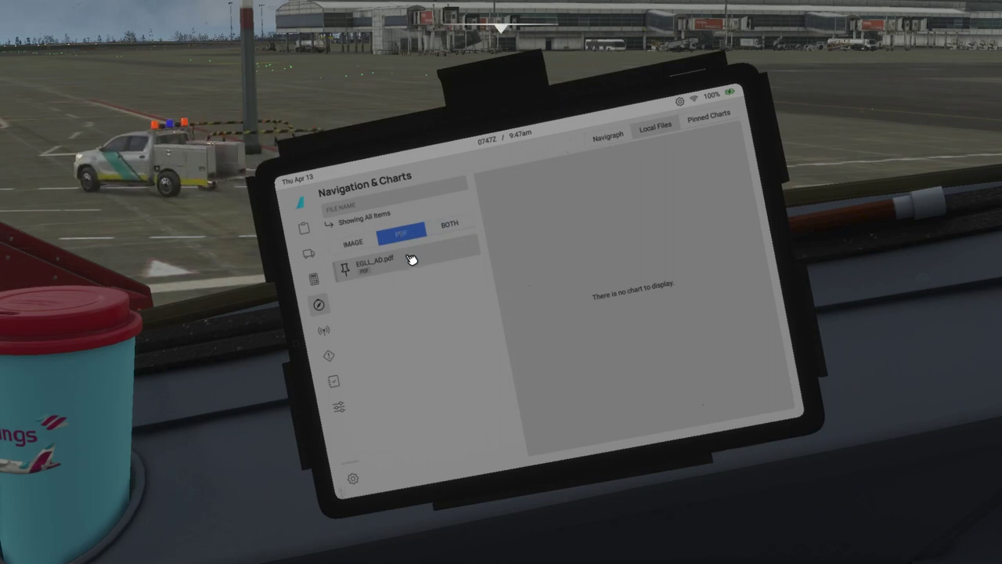
{"action": "left_click", "coordinate": [412, 259]}
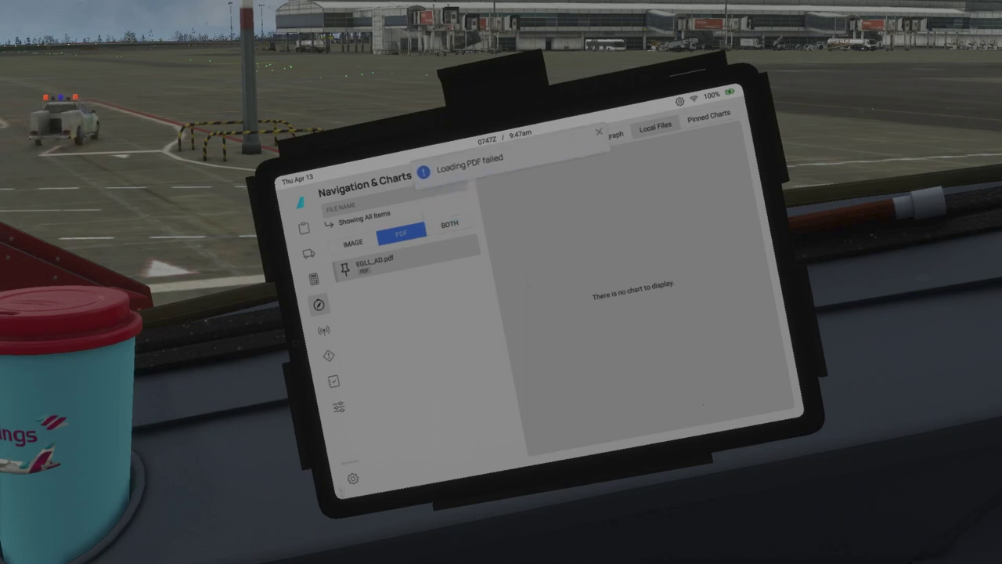
{"action": "left_click", "coordinate": [391, 270]}
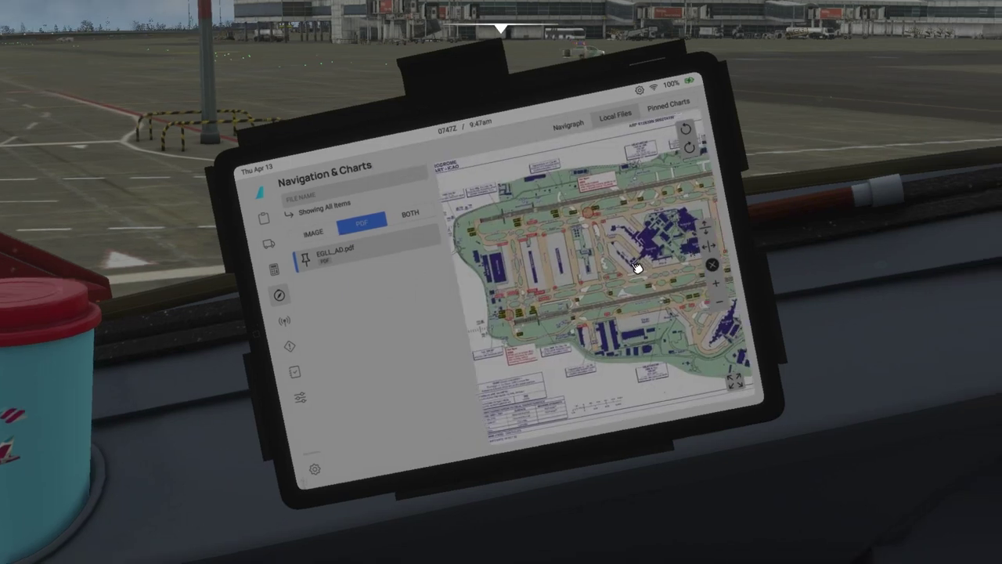
- Examine the eastern part of the EGLL aerodrome chart, trying the full-screen view and a closer magnification
{"action": "scroll", "coordinate": [638, 266], "scroll_direction": "up", "scroll_amount": 3}
{"action": "left_click_drag", "start_coordinate": [662, 272], "coordinate": [548, 290]}
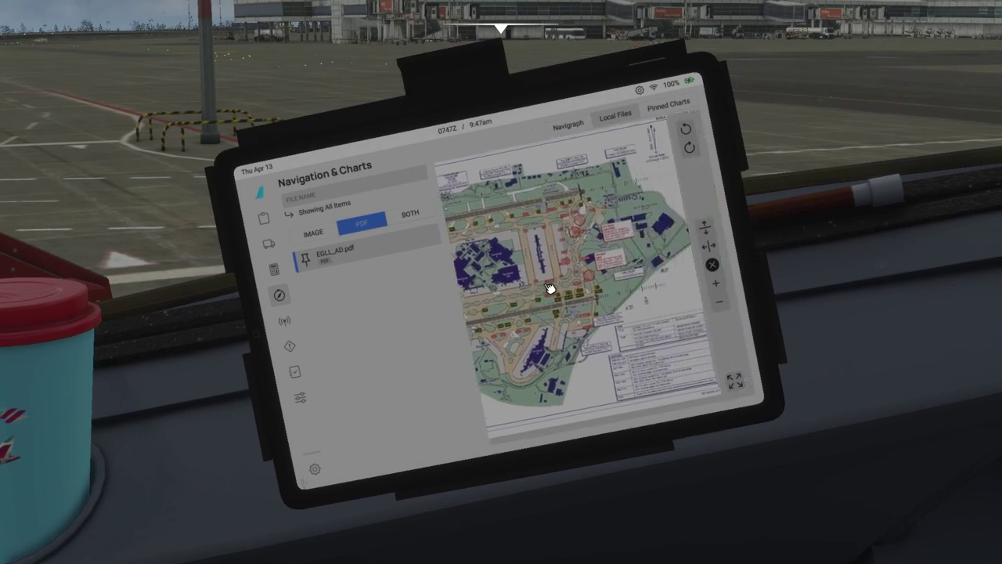
{"action": "left_click", "coordinate": [736, 381]}
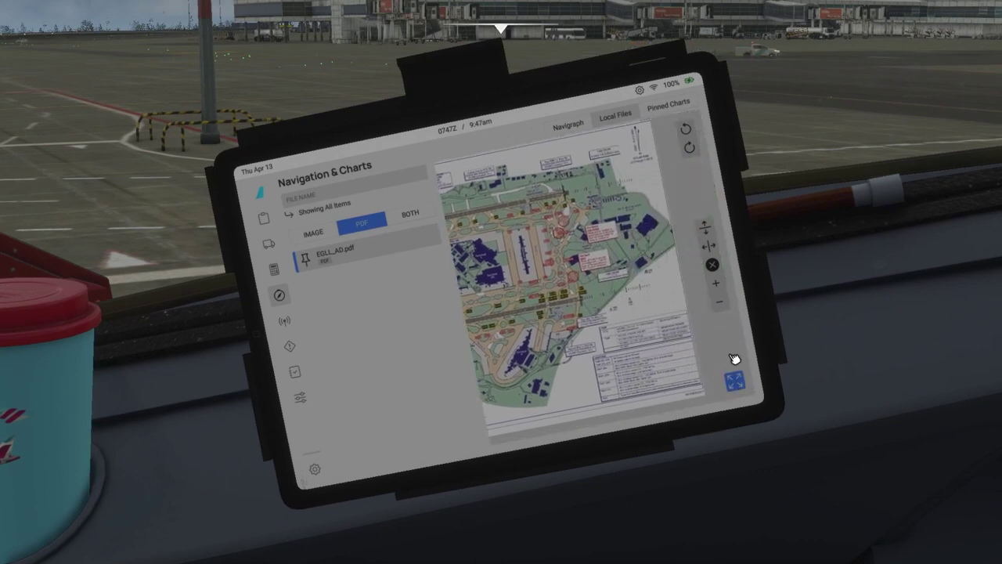
{"action": "left_click", "coordinate": [718, 284]}
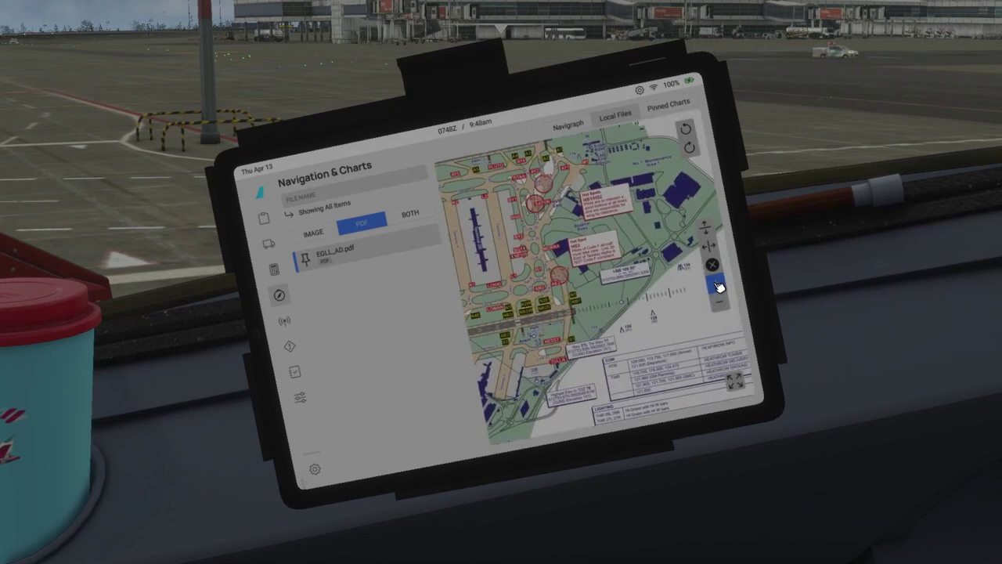
- Examine the taxiways and holding points around the runway 27L threshold on the EGLL chart at closer magnification
{"action": "left_click_drag", "start_coordinate": [541, 351], "coordinate": [633, 358]}
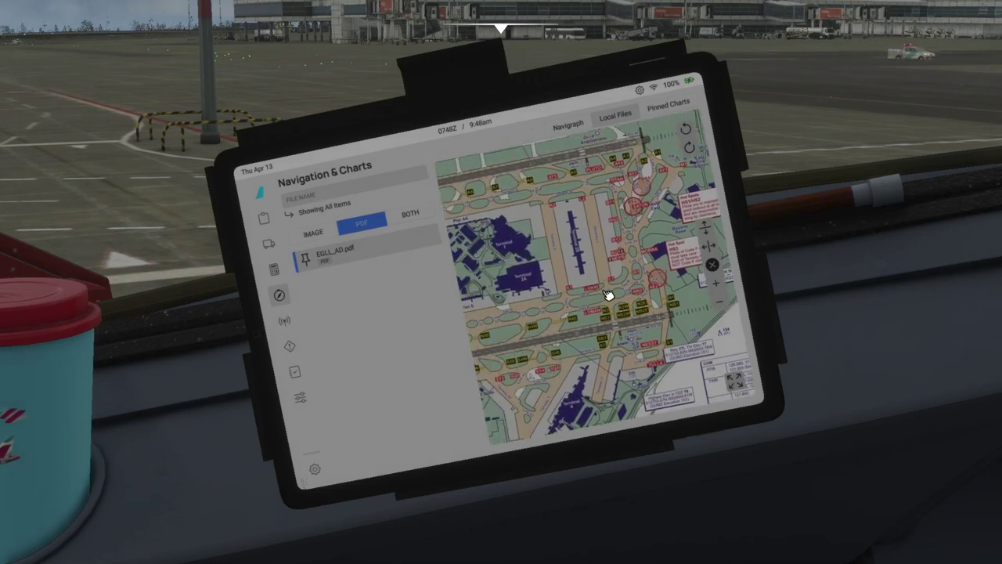
{"action": "mouse_move", "coordinate": [607, 295]}
{"action": "left_mouse_down"}
{"action": "mouse_move", "coordinate": [615, 290]}
{"action": "mouse_move", "coordinate": [595, 295]}
{"action": "left_mouse_up"}
{"action": "left_click_drag", "start_coordinate": [666, 316], "coordinate": [638, 323]}
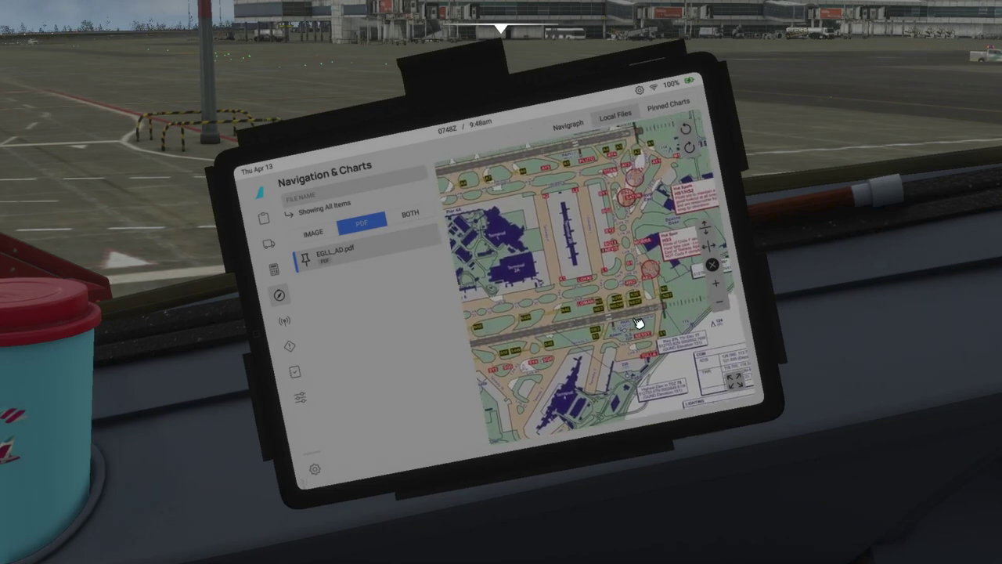
{"action": "left_click", "coordinate": [720, 288]}
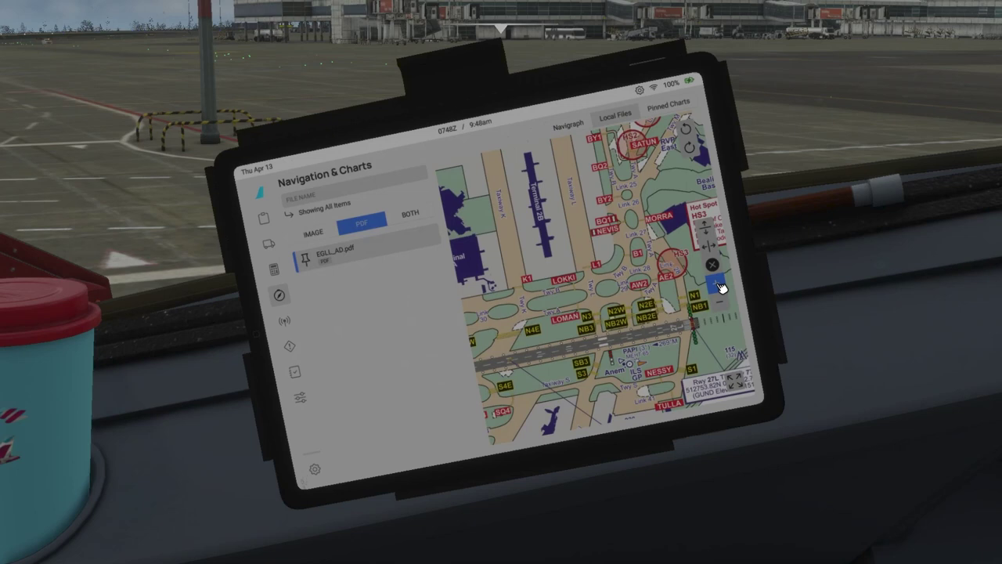
{"action": "left_click", "coordinate": [720, 288]}
{"action": "left_click", "coordinate": [720, 288]}
{"action": "left_click_drag", "start_coordinate": [664, 355], "coordinate": [597, 308]}
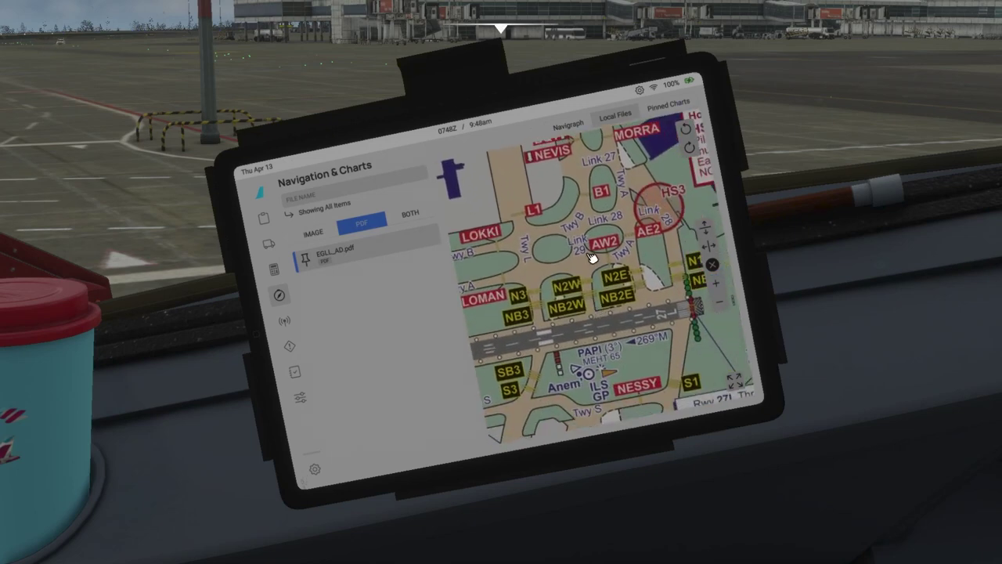
{"action": "left_click_drag", "start_coordinate": [585, 273], "coordinate": [596, 311]}
{"action": "left_click_drag", "start_coordinate": [494, 297], "coordinate": [503, 267]}
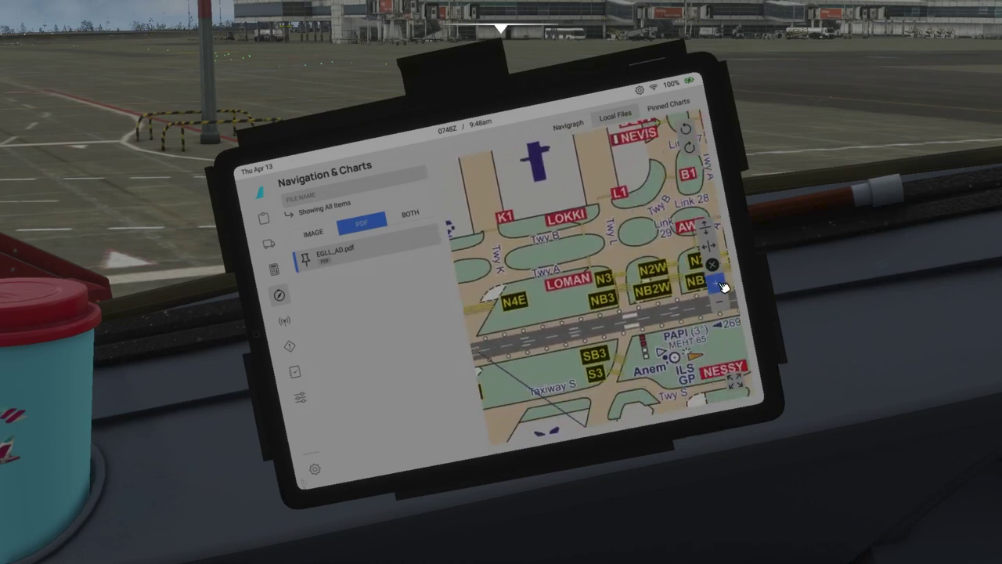
{"action": "left_click", "coordinate": [718, 283]}
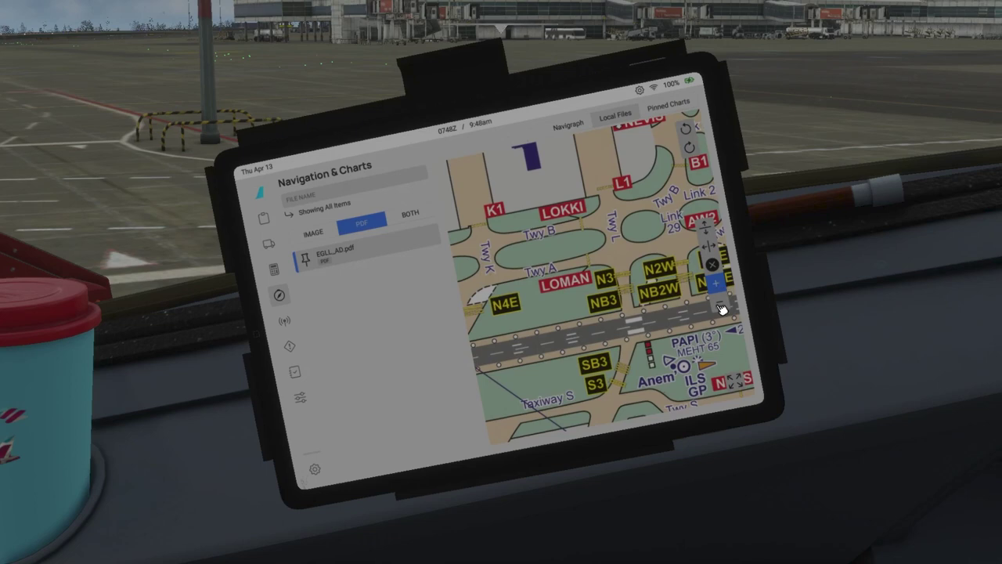
- Reset the EGLL chart's magnification and try fitting the chart to width and to height
{"action": "left_click", "coordinate": [713, 266]}
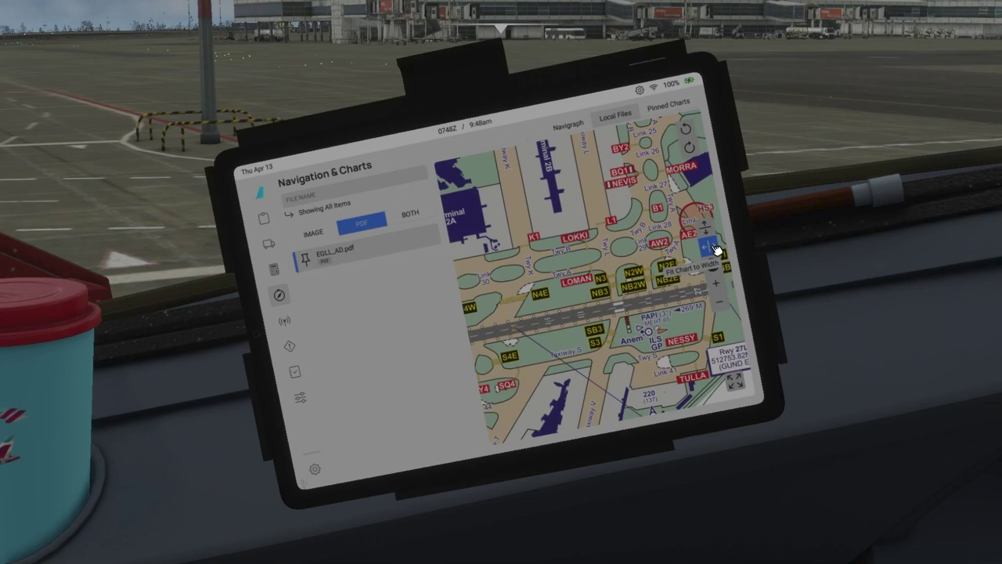
{"action": "left_click", "coordinate": [714, 248]}
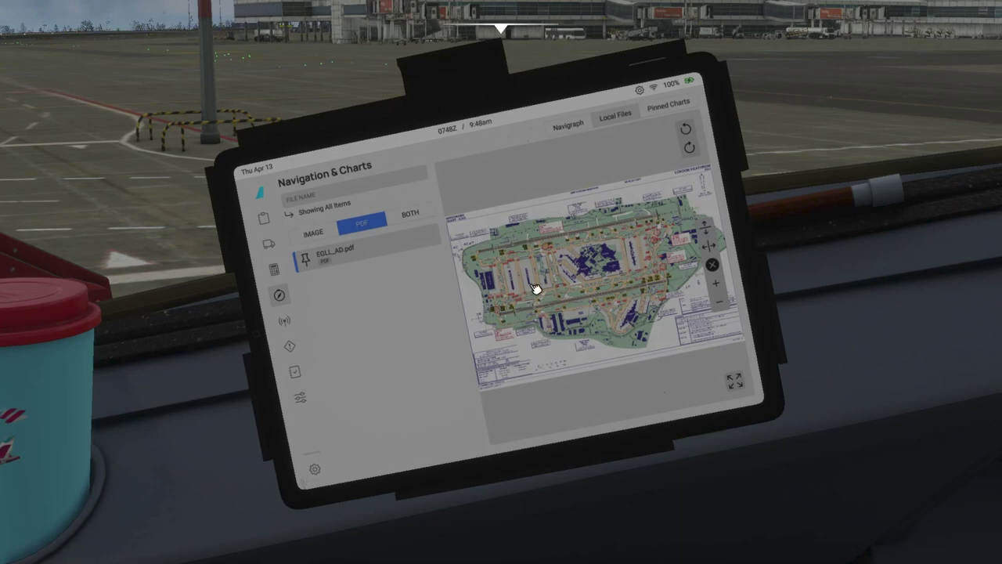
{"action": "left_click", "coordinate": [705, 227]}
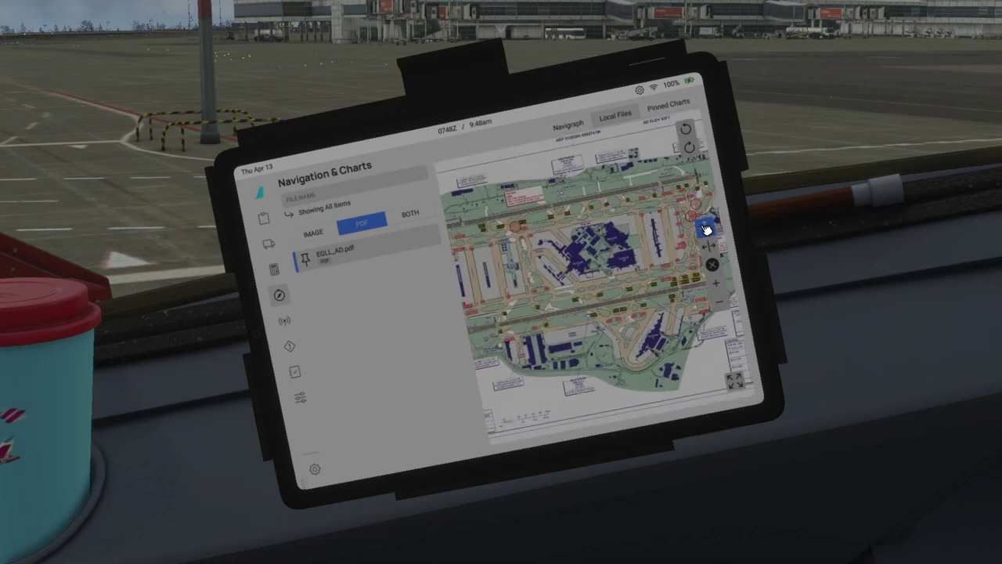
{"action": "scroll", "coordinate": [648, 275], "scroll_direction": "up", "scroll_amount": 2}
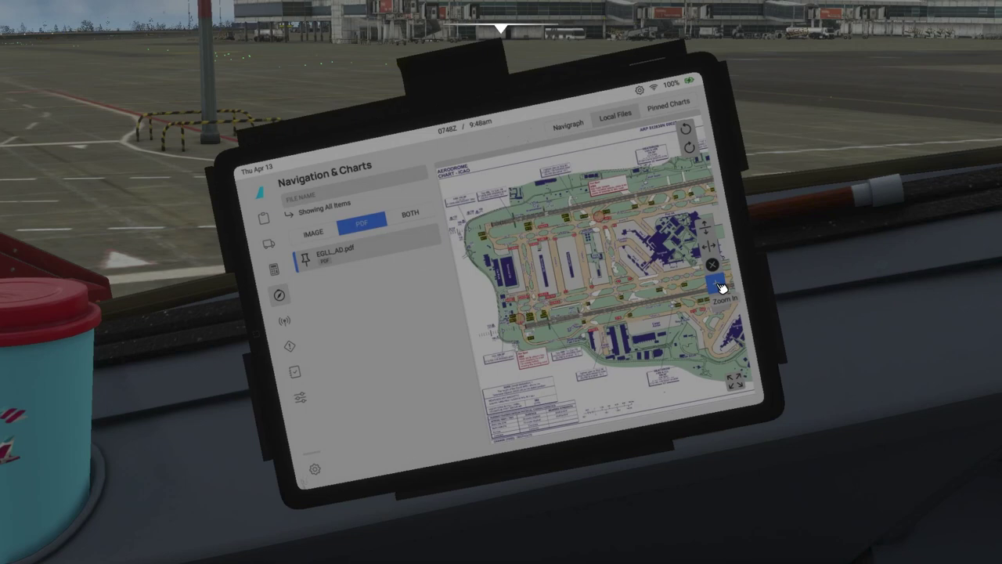
- Show the EGLL chart in full-screen view and survey the airport from its eastern to its western side
{"action": "left_click", "coordinate": [734, 381]}
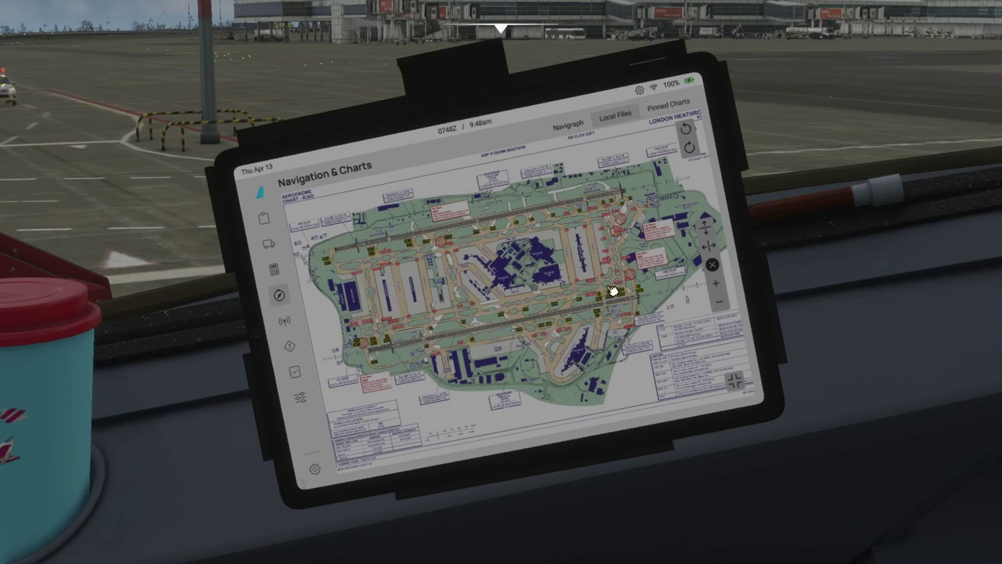
{"action": "scroll", "coordinate": [617, 305], "scroll_direction": "up", "scroll_amount": 3}
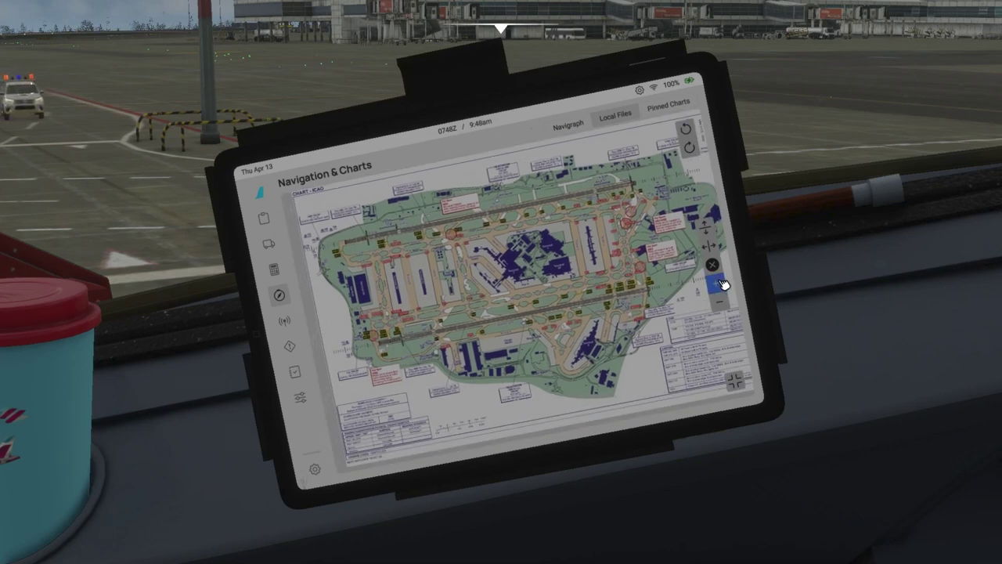
{"action": "left_click", "coordinate": [719, 284]}
{"action": "left_click_drag", "start_coordinate": [637, 325], "coordinate": [481, 364]}
{"action": "scroll", "coordinate": [481, 364], "scroll_direction": "down", "scroll_amount": 2}
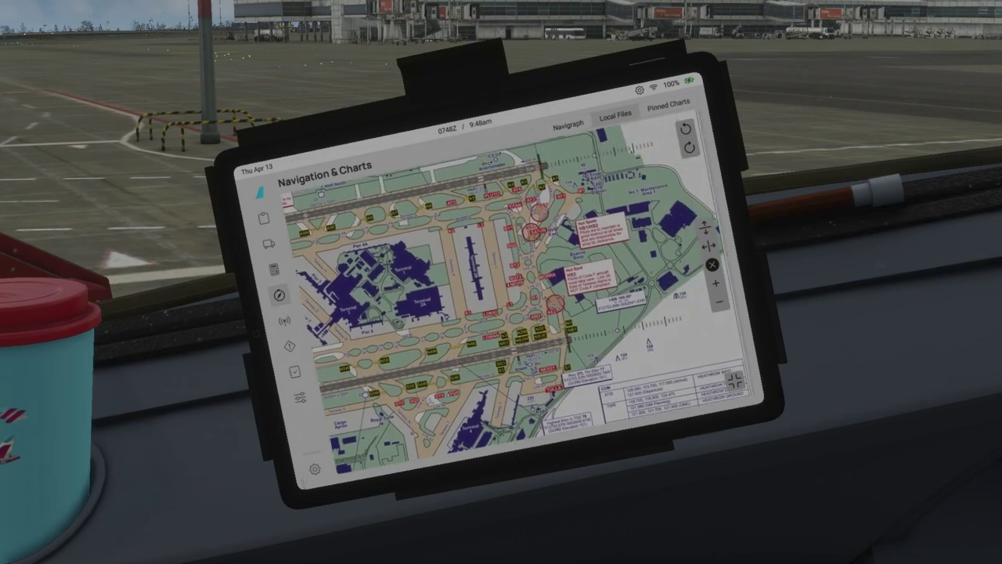
{"action": "left_click_drag", "start_coordinate": [441, 340], "coordinate": [627, 338]}
{"action": "left_click_drag", "start_coordinate": [505, 387], "coordinate": [598, 400]}
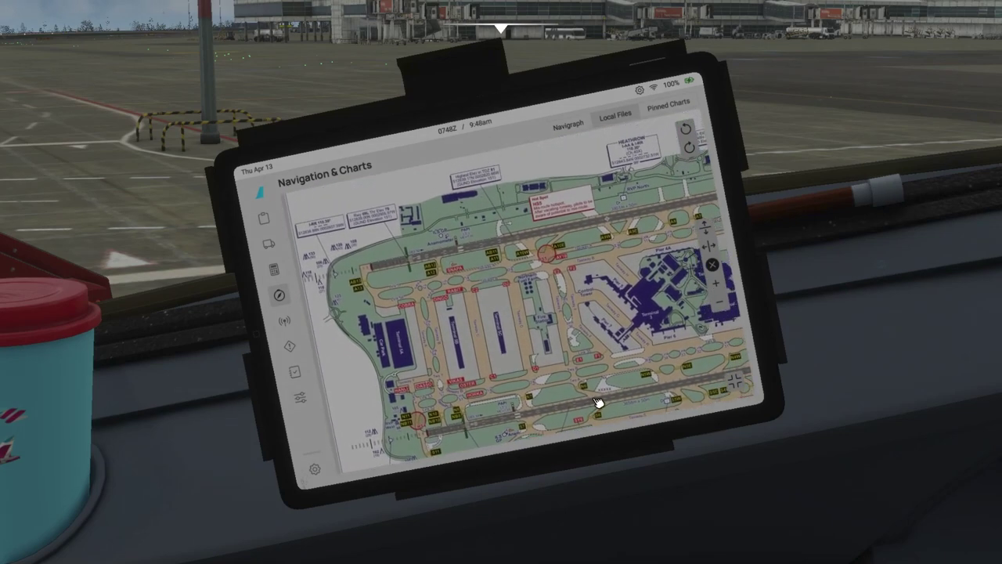
- Magnify the Terminal 5B and 5C area and inspect the taxiways up to the northern runway
{"action": "left_click", "coordinate": [714, 286]}
{"action": "scroll", "coordinate": [655, 324], "scroll_direction": "up", "scroll_amount": 3}
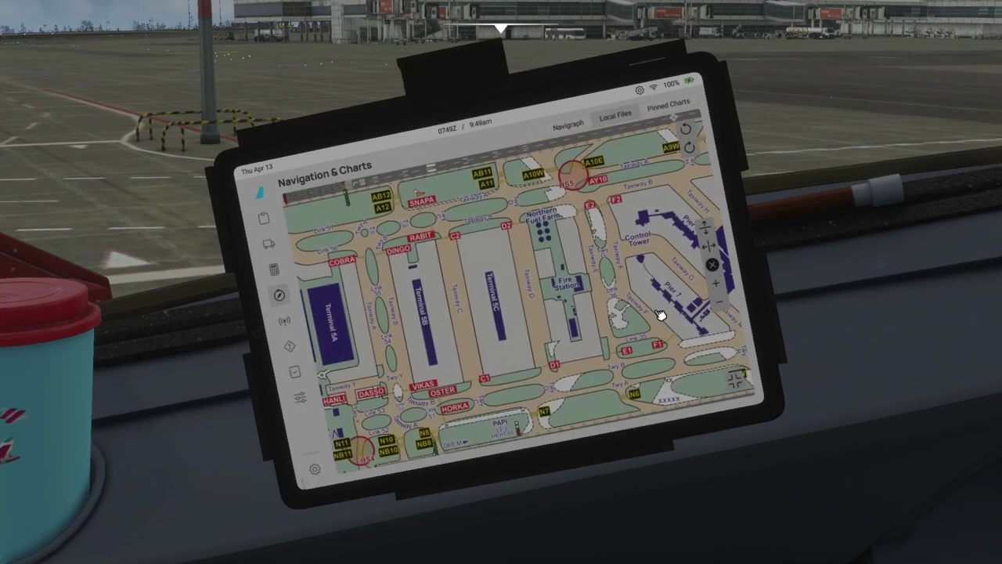
{"action": "left_click", "coordinate": [719, 286]}
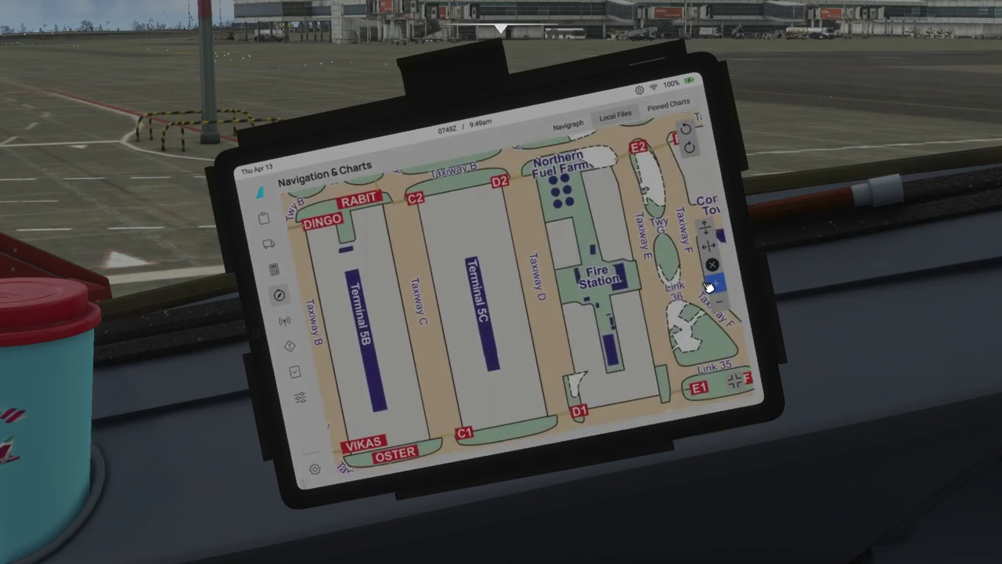
{"action": "scroll", "coordinate": [601, 313], "scroll_direction": "up", "scroll_amount": 2}
{"action": "left_click_drag", "start_coordinate": [605, 323], "coordinate": [608, 351]}
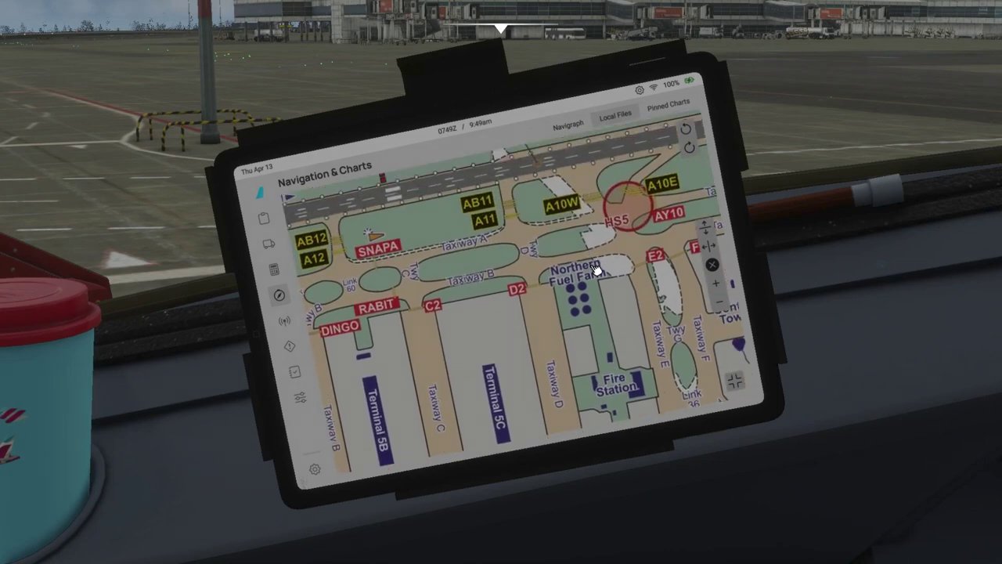
{"action": "left_click_drag", "start_coordinate": [599, 269], "coordinate": [608, 313]}
- Trace the southern runway westward from Terminal 2A to the 09R threshold, examining its taxiways and holding points
{"action": "left_click_drag", "start_coordinate": [458, 353], "coordinate": [568, 325]}
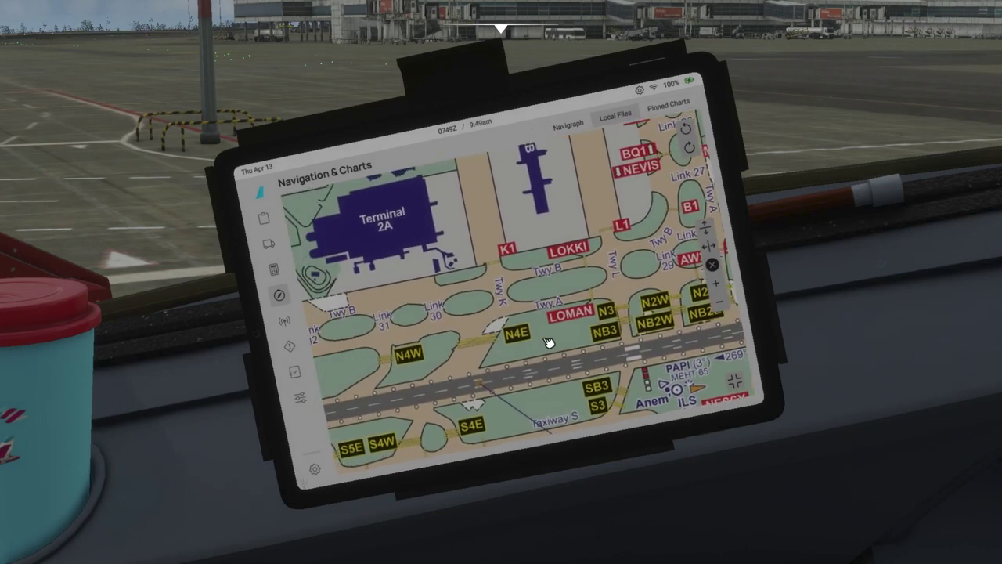
{"action": "left_click_drag", "start_coordinate": [518, 349], "coordinate": [600, 336]}
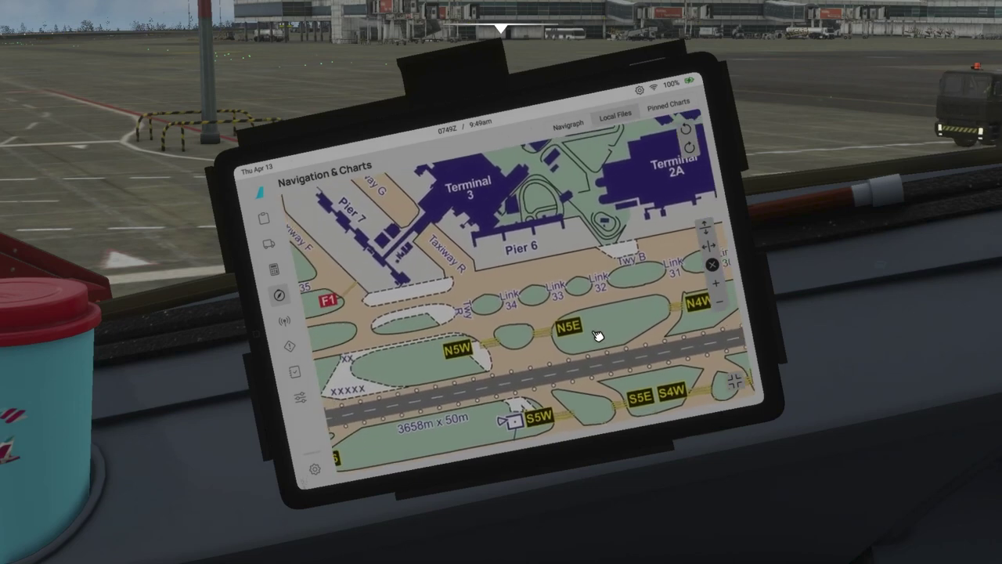
{"action": "left_click_drag", "start_coordinate": [459, 368], "coordinate": [592, 336]}
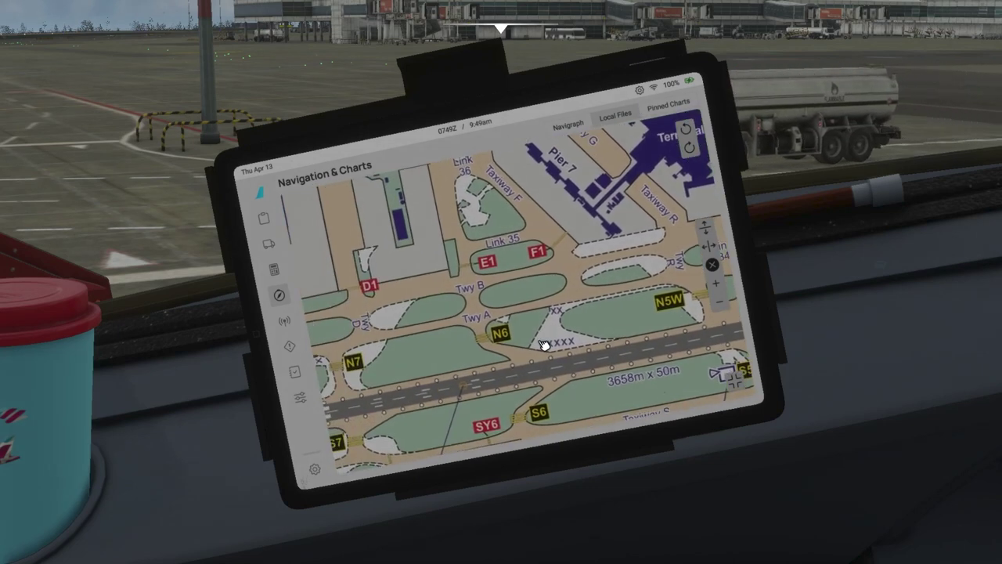
{"action": "left_click_drag", "start_coordinate": [488, 351], "coordinate": [610, 331]}
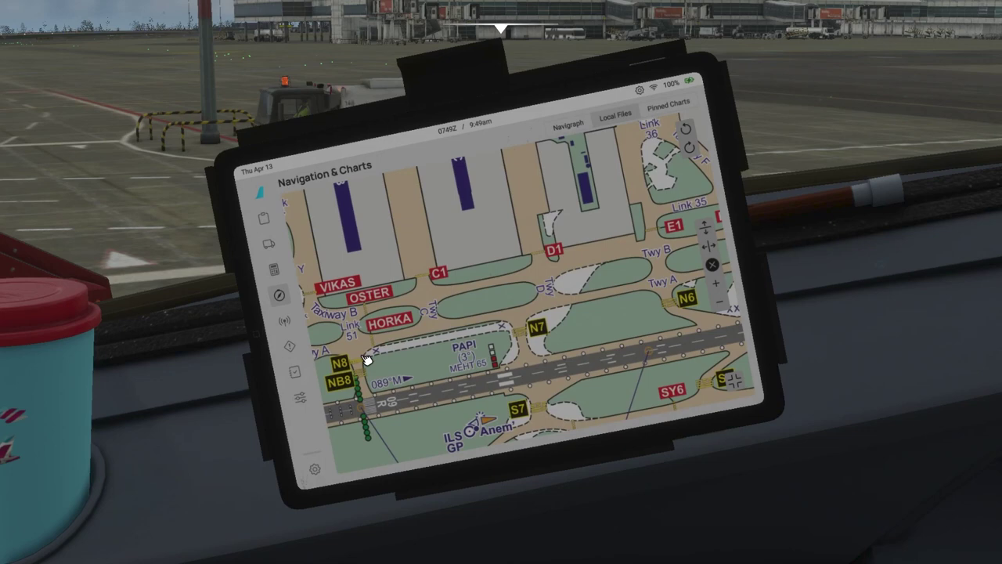
{"action": "left_click_drag", "start_coordinate": [368, 360], "coordinate": [519, 287]}
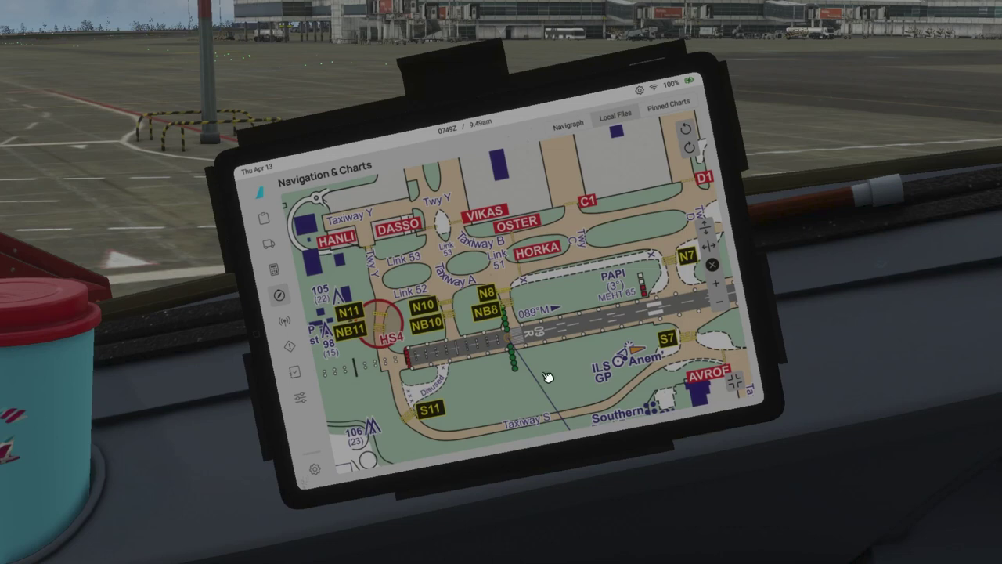
{"action": "left_click_drag", "start_coordinate": [641, 291], "coordinate": [607, 312]}
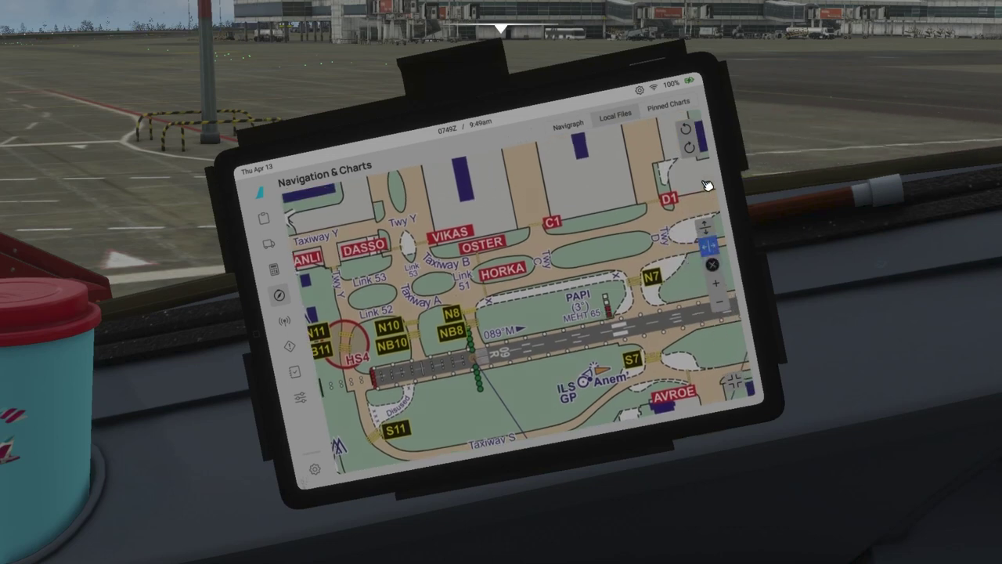
- Leave the full-screen chart view and try the local file type filters, finishing with images only
{"action": "left_click", "coordinate": [734, 382]}
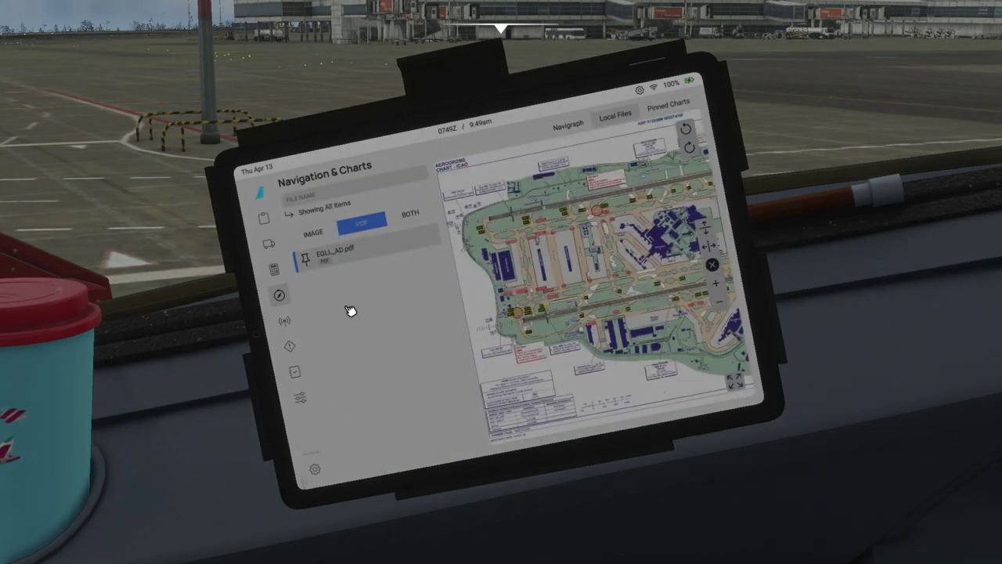
{"action": "left_click", "coordinate": [313, 234]}
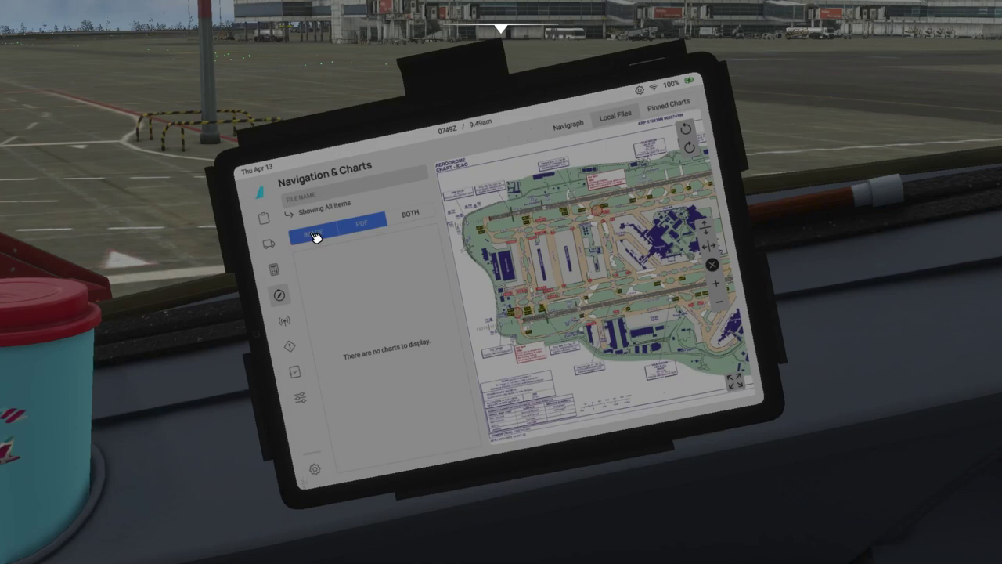
{"action": "left_click", "coordinate": [372, 227]}
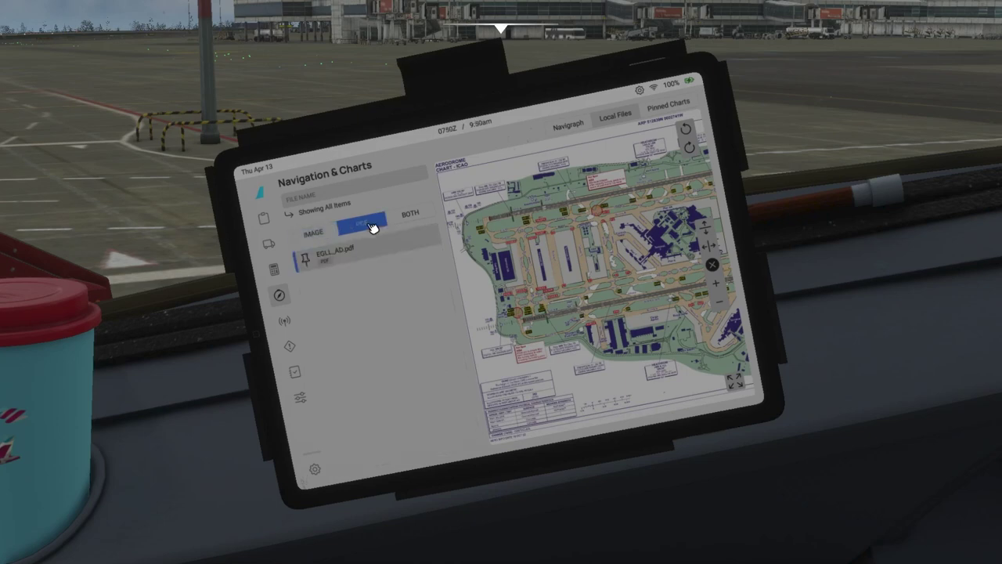
{"action": "left_click", "coordinate": [407, 220]}
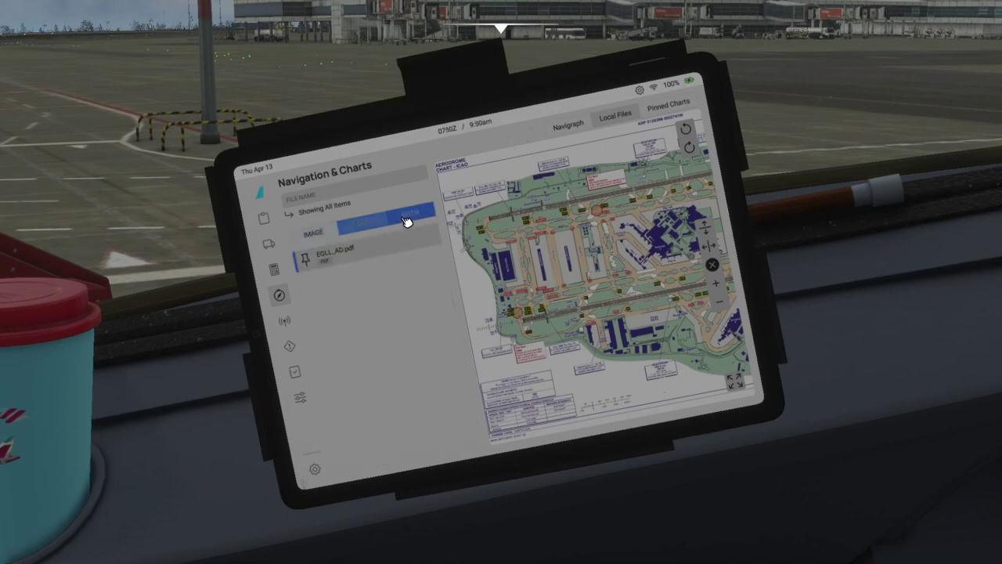
{"action": "left_click", "coordinate": [314, 232]}
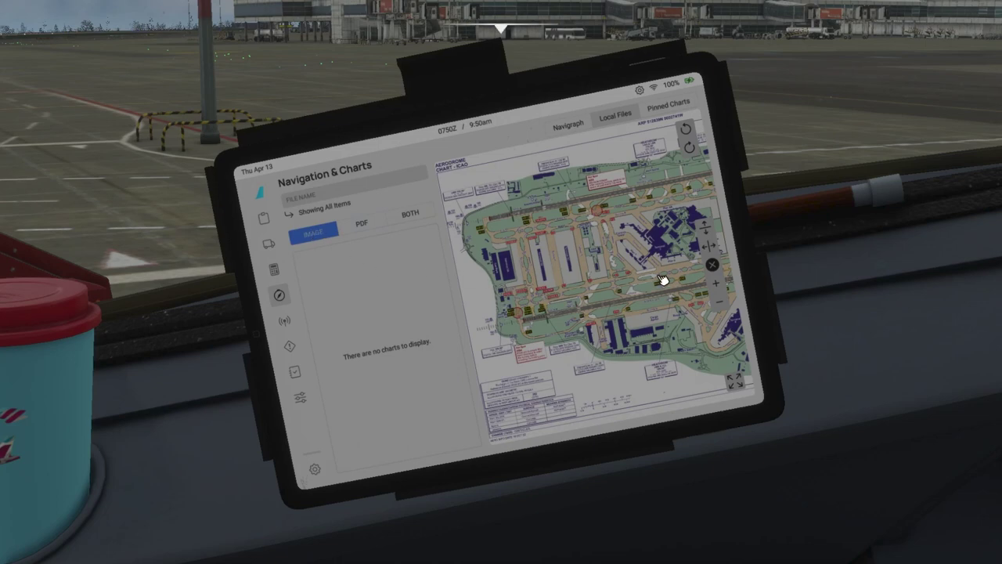
- Compare the EGLL chart fitted to width and to height, and view its central and eastern parts
{"action": "left_click_drag", "start_coordinate": [663, 281], "coordinate": [541, 320]}
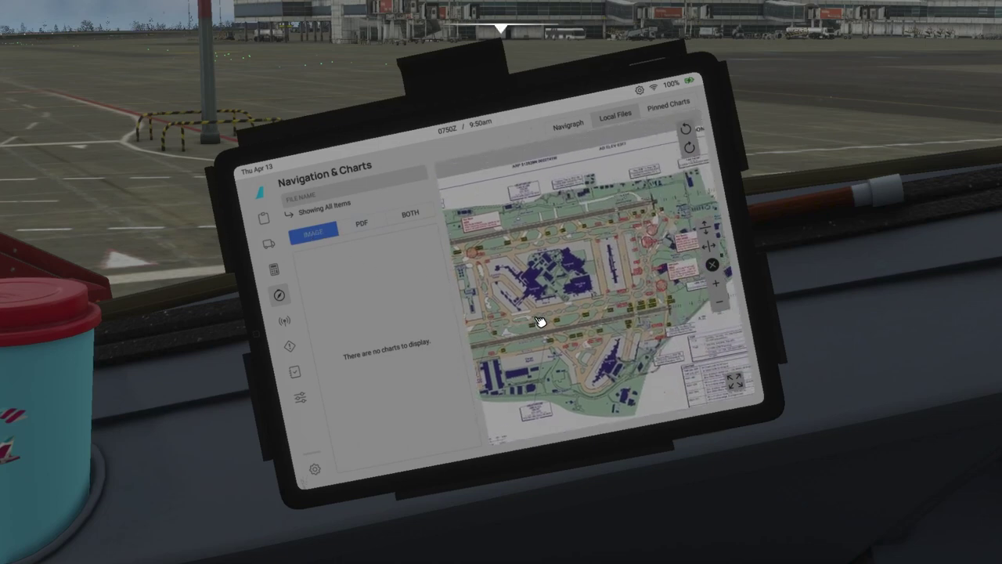
{"action": "left_click", "coordinate": [714, 248]}
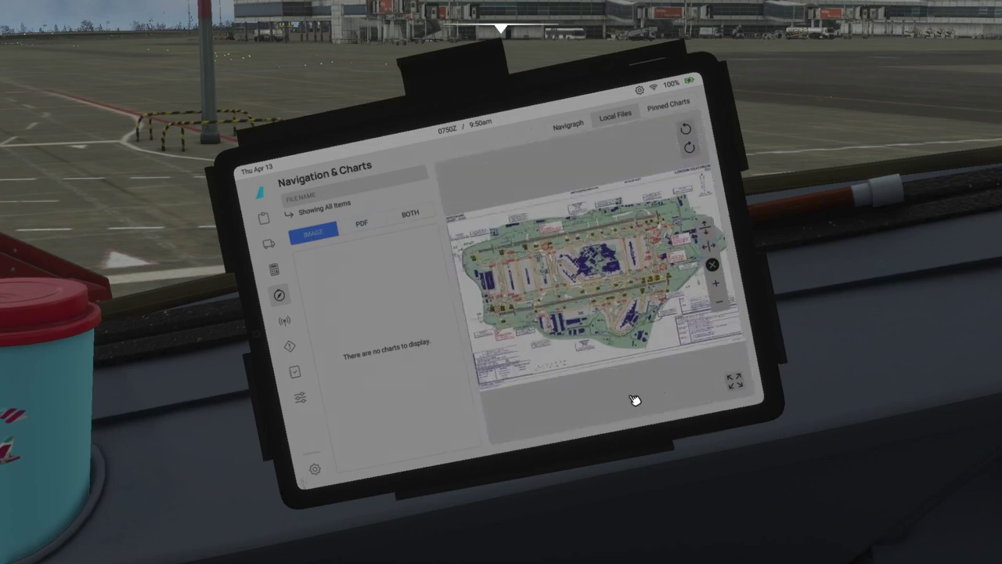
{"action": "left_click", "coordinate": [708, 230]}
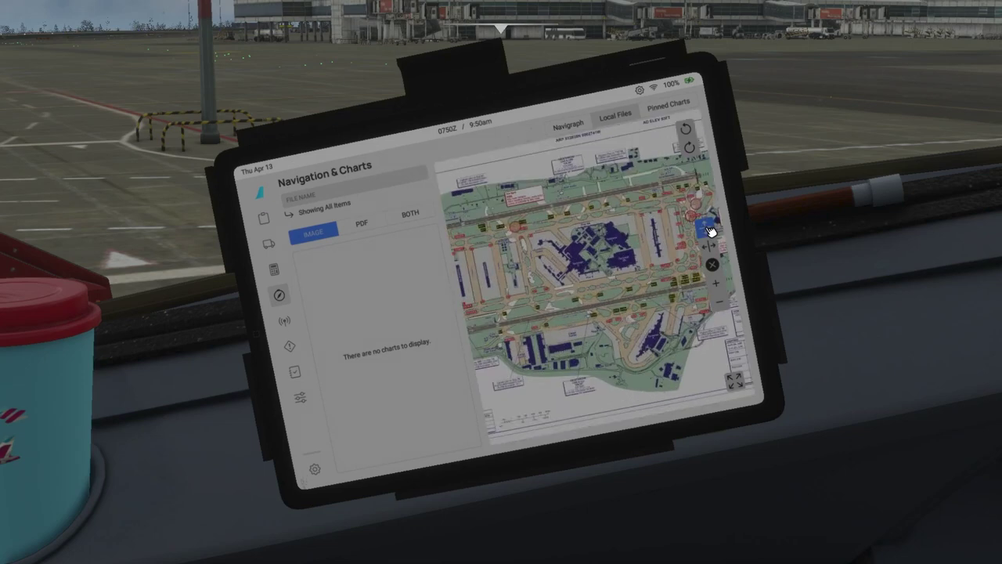
{"action": "scroll", "coordinate": [607, 298], "scroll_direction": "up", "scroll_amount": 2}
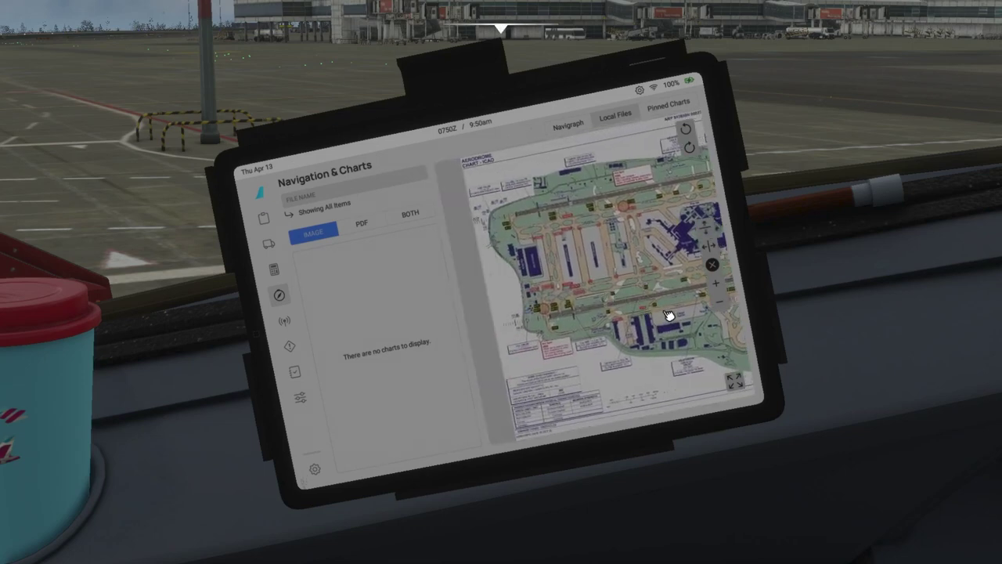
{"action": "left_click_drag", "start_coordinate": [671, 317], "coordinate": [565, 339]}
{"action": "scroll", "coordinate": [580, 339], "scroll_direction": "up", "scroll_amount": 3}
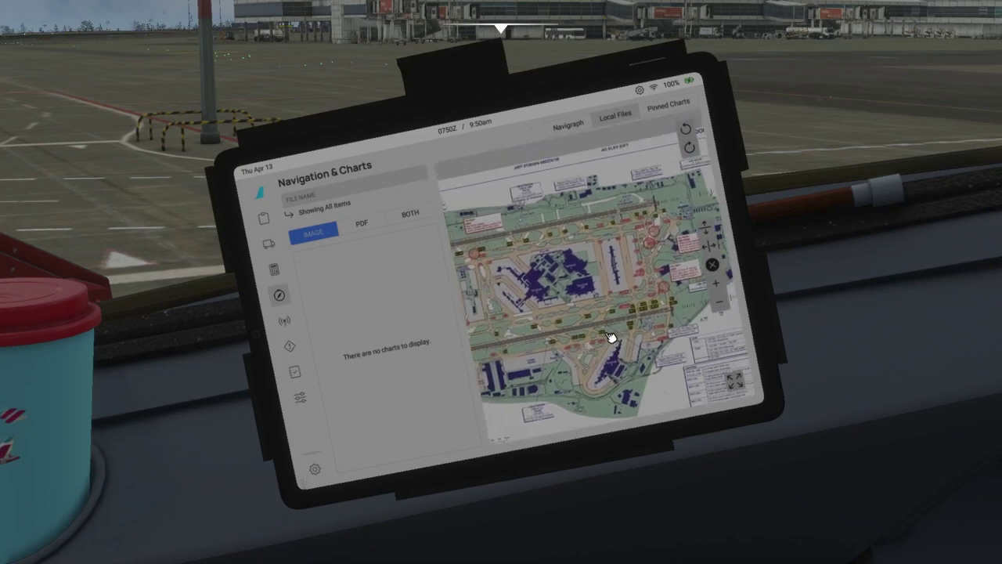
{"action": "scroll", "coordinate": [646, 360], "scroll_direction": "down", "scroll_amount": 1}
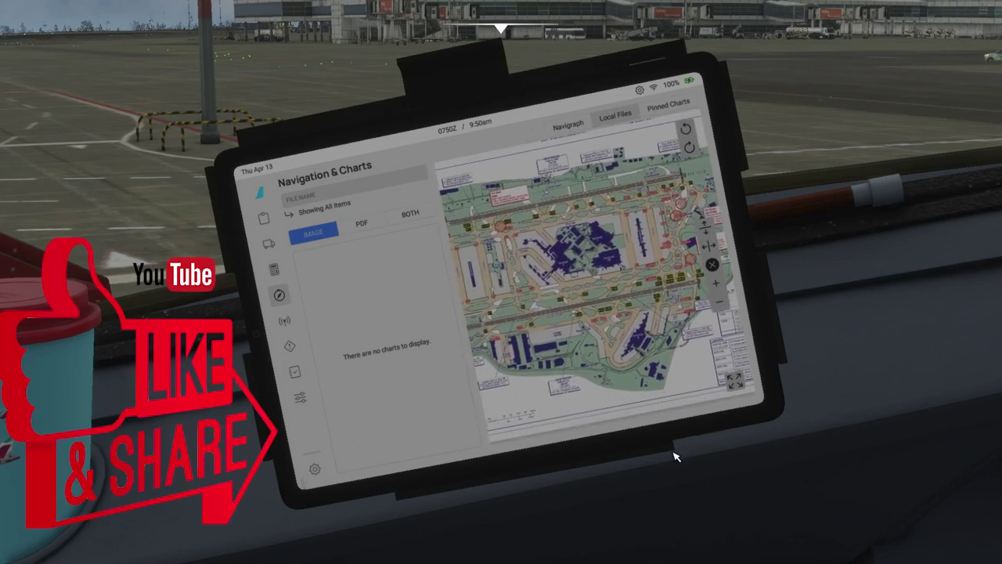